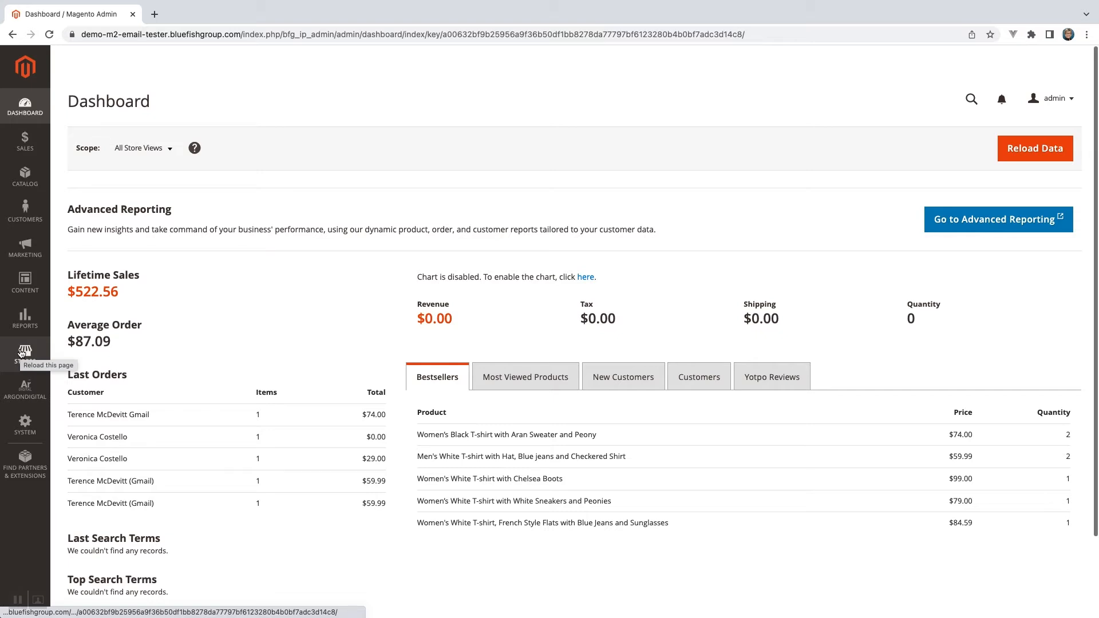
# Open the ArgonDigital extensions page in the store configuration and review the installed modules.
pyautogui.click(21, 353)
pyautogui.click(91, 170)
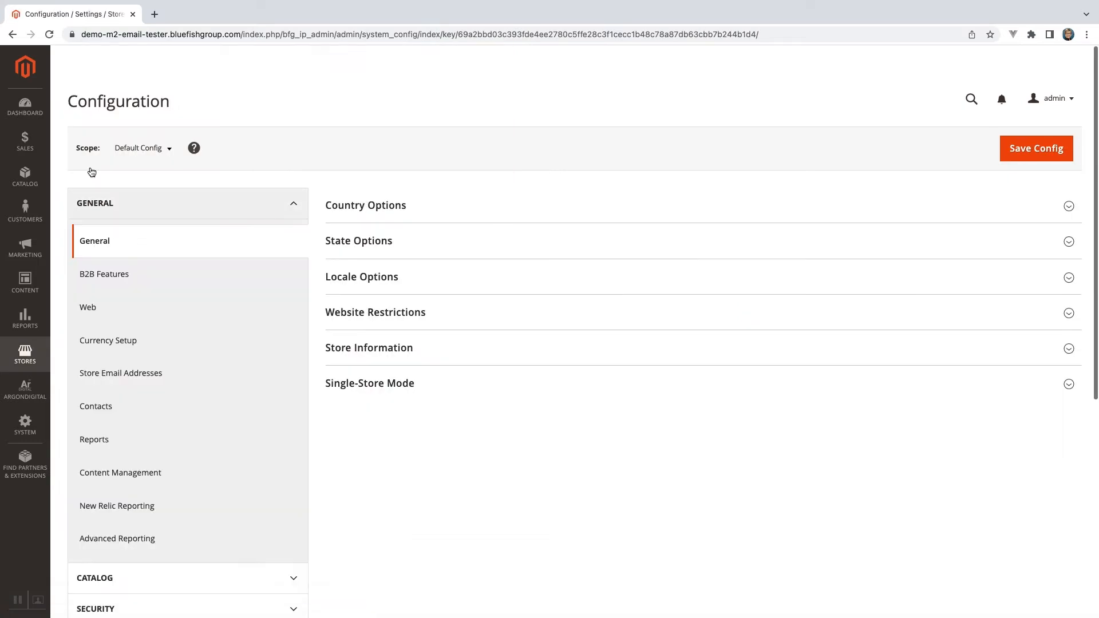
pyautogui.scroll(-6, 103, 275)
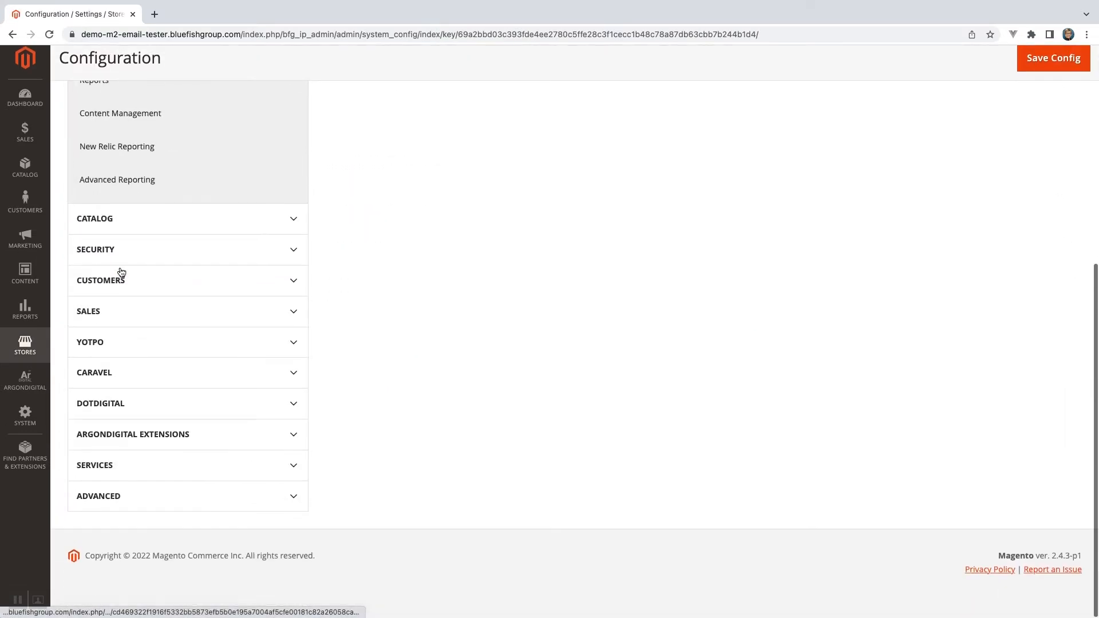
pyautogui.click(120, 445)
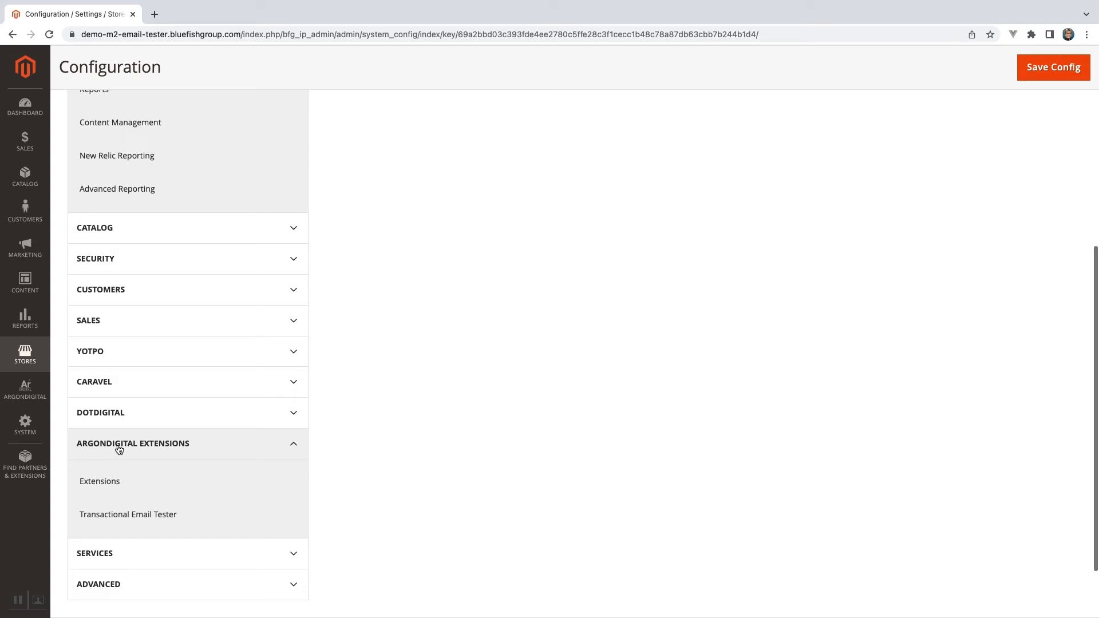
pyautogui.click(115, 482)
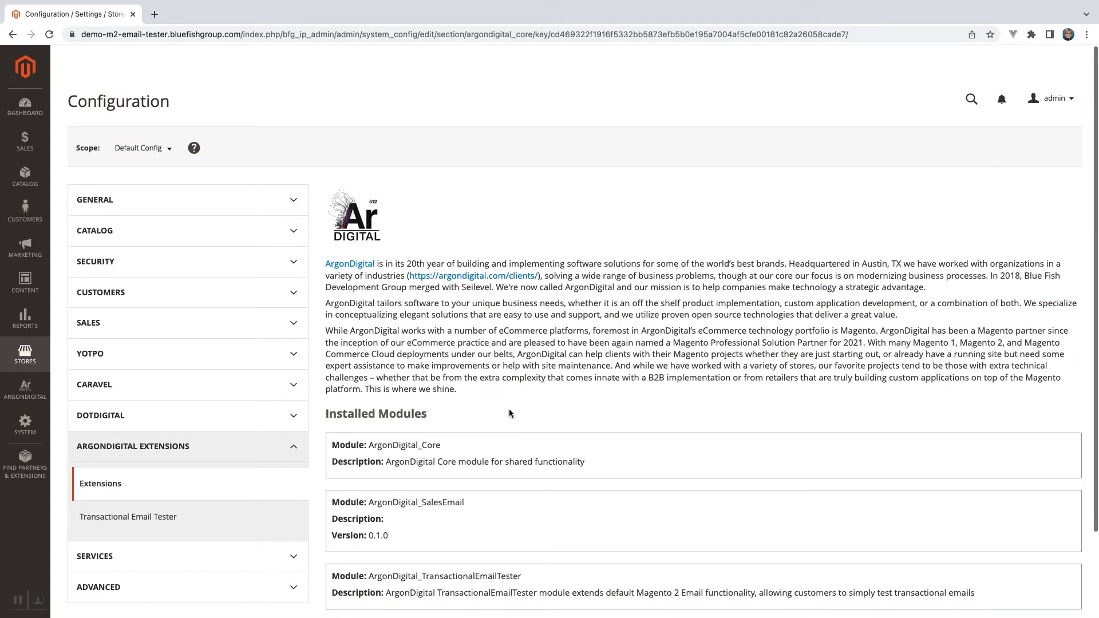
pyautogui.scroll(-3, 509, 407)
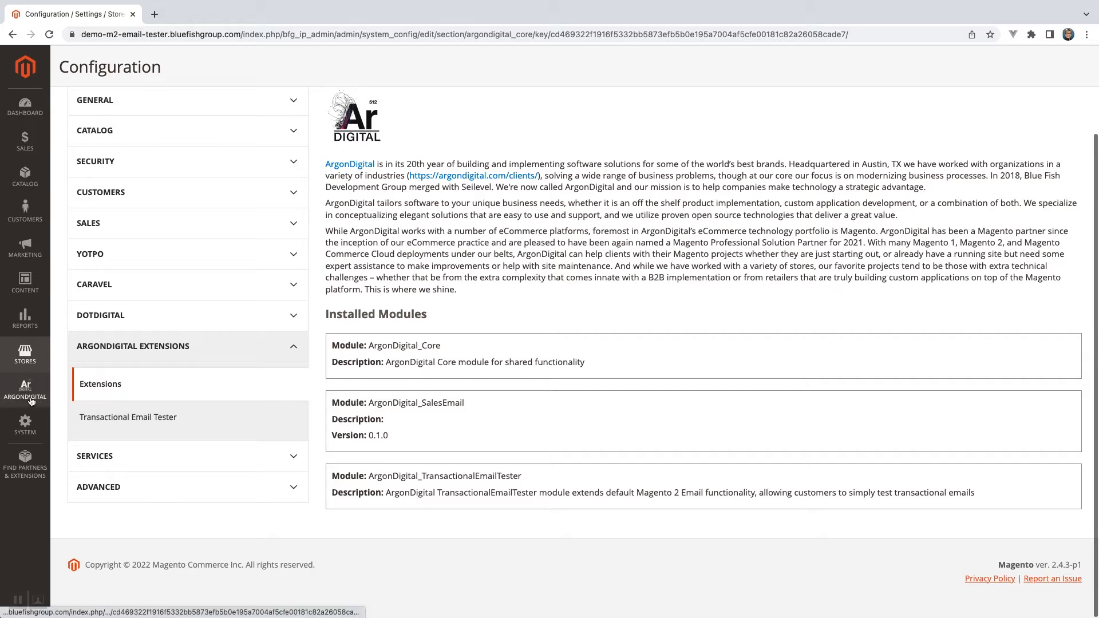
# In the Transactional Email Tester configuration, set the subject prefix to "Demo Test -", keep the subject timestamp at Yes, and save.
pyautogui.click(131, 418)
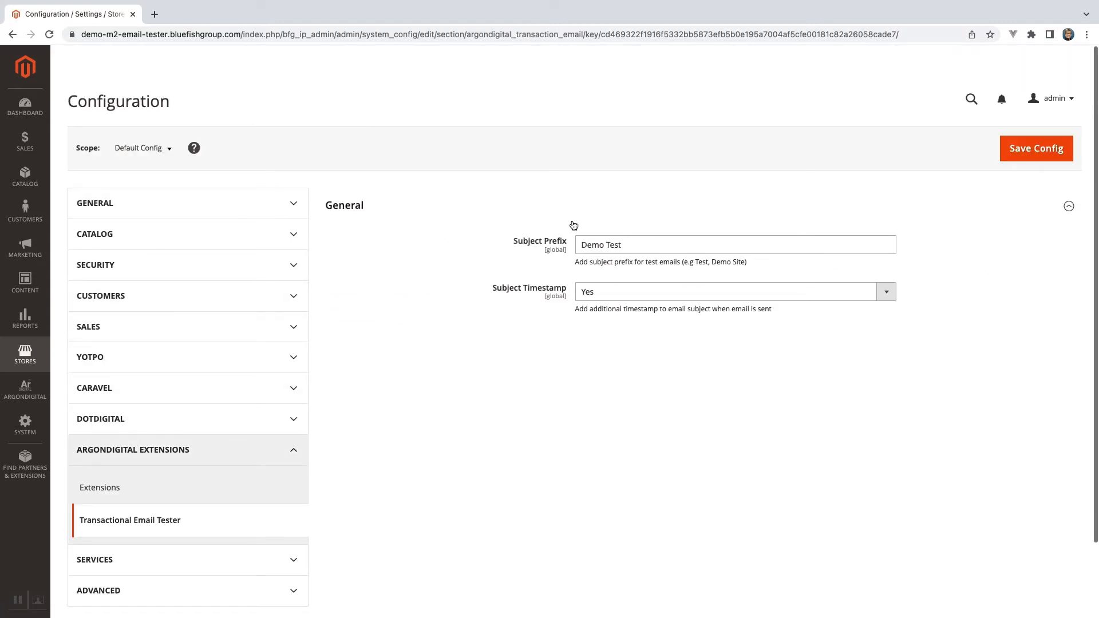
pyautogui.click(641, 248)
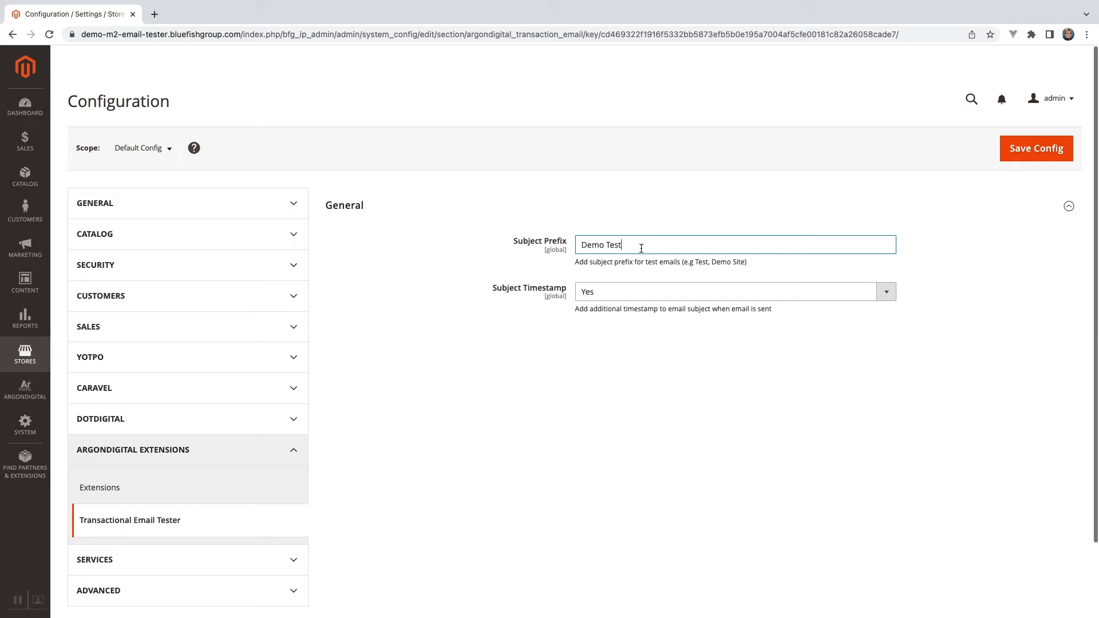
pyautogui.write('-')
pyautogui.click(604, 294)
pyautogui.click(604, 292)
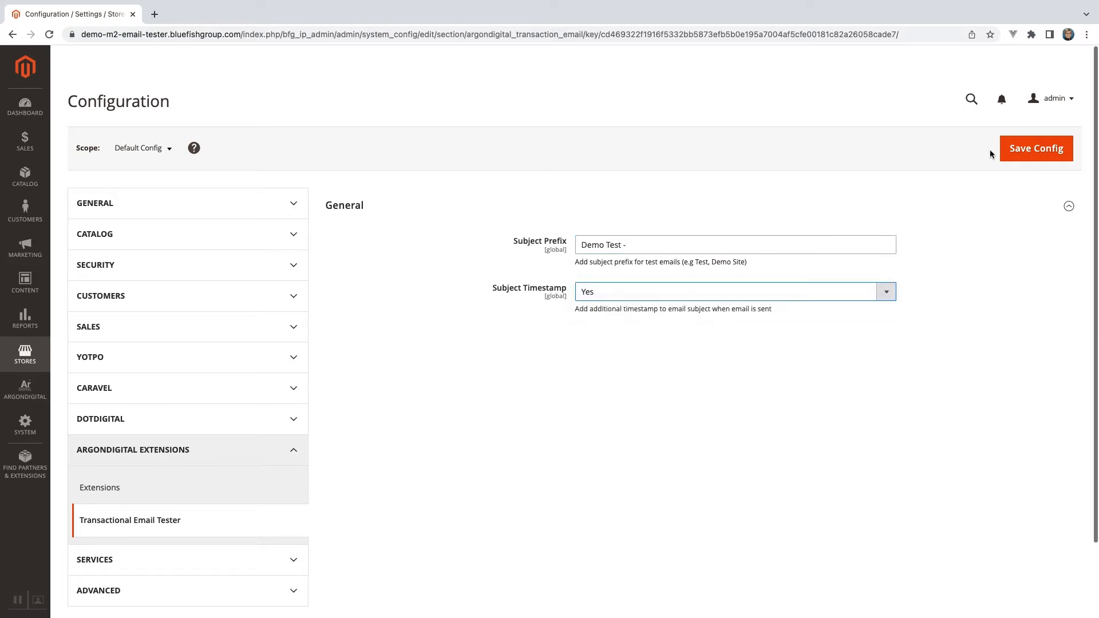
pyautogui.click(1029, 154)
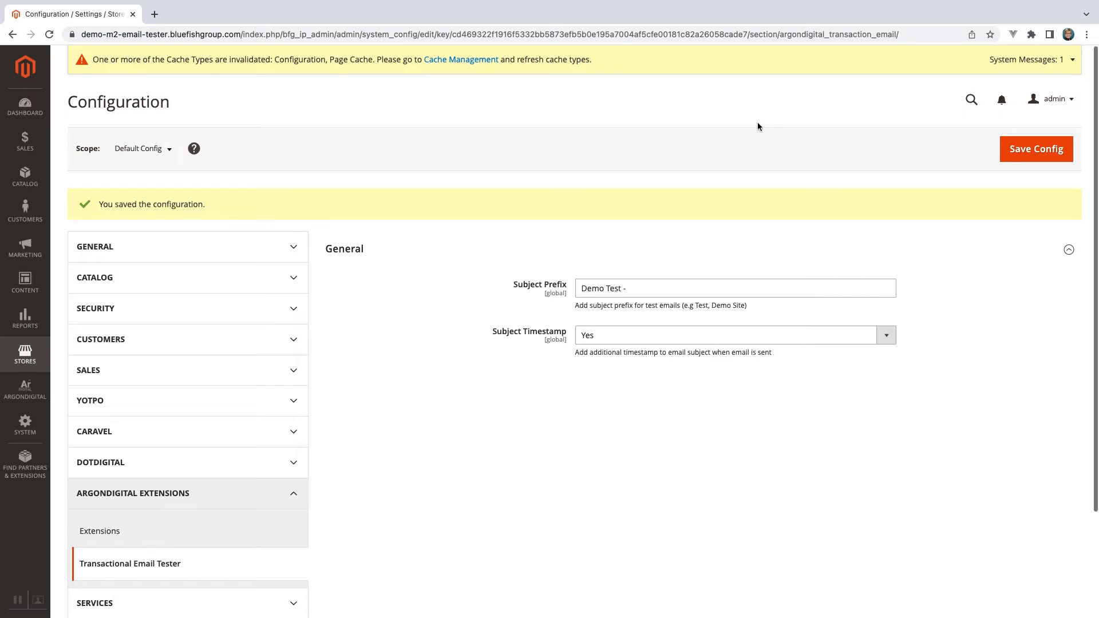
# Refresh the invalidated Configuration and Page Cache types in Cache Management.
pyautogui.click(452, 61)
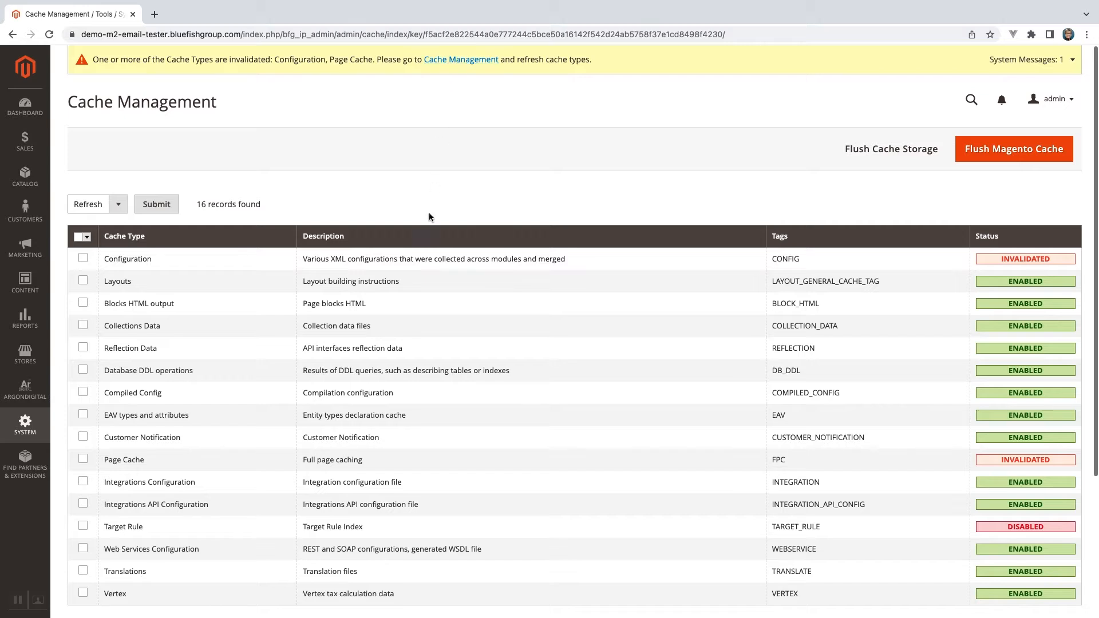
pyautogui.click(418, 258)
pyautogui.click(405, 461)
pyautogui.click(166, 205)
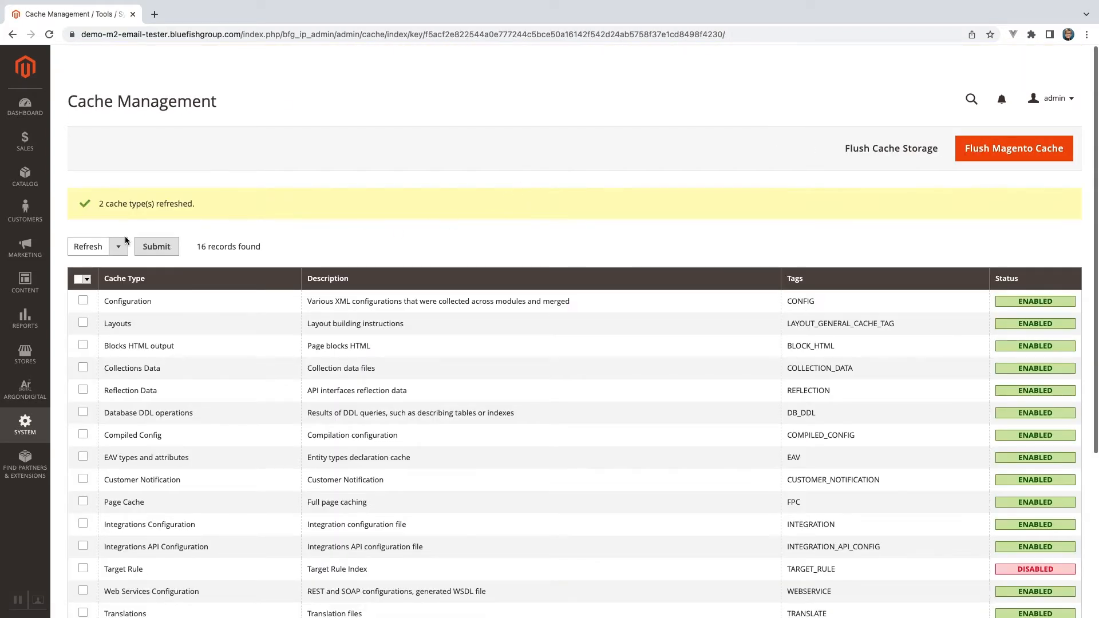
# Go to the Transactional Email Tests list and start adding a new test.
pyautogui.click(25, 247)
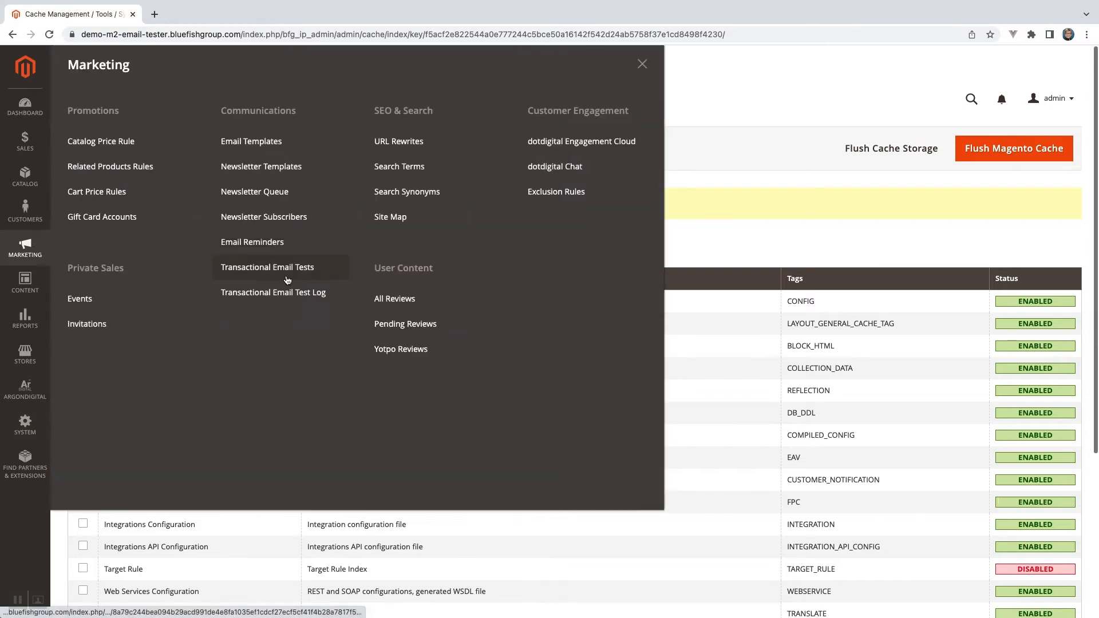
pyautogui.click(289, 276)
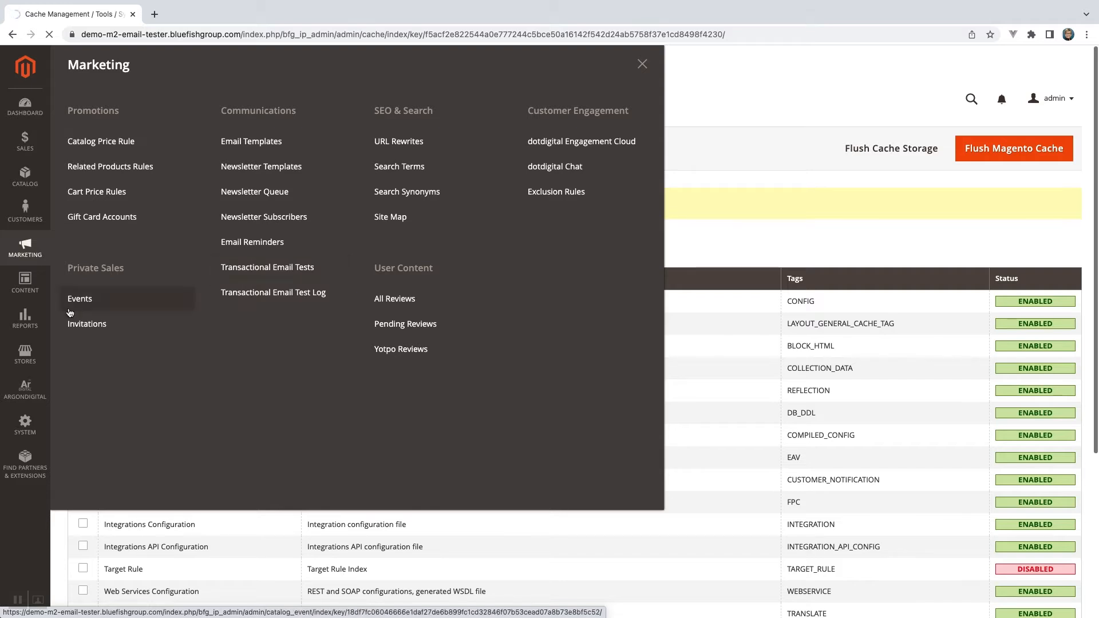
pyautogui.click(23, 395)
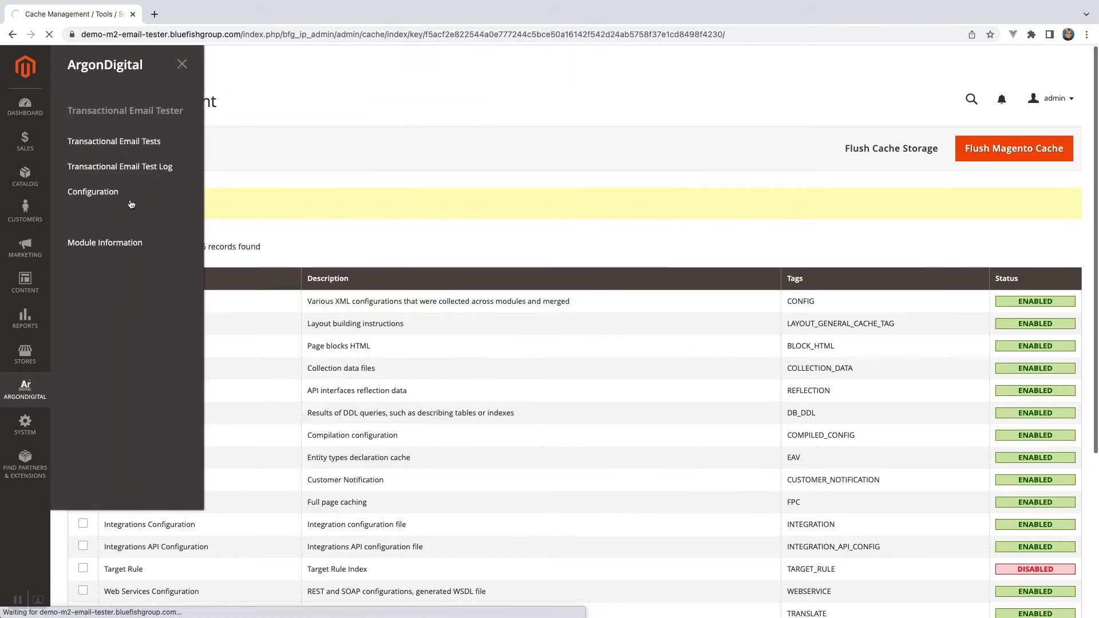
pyautogui.click(143, 148)
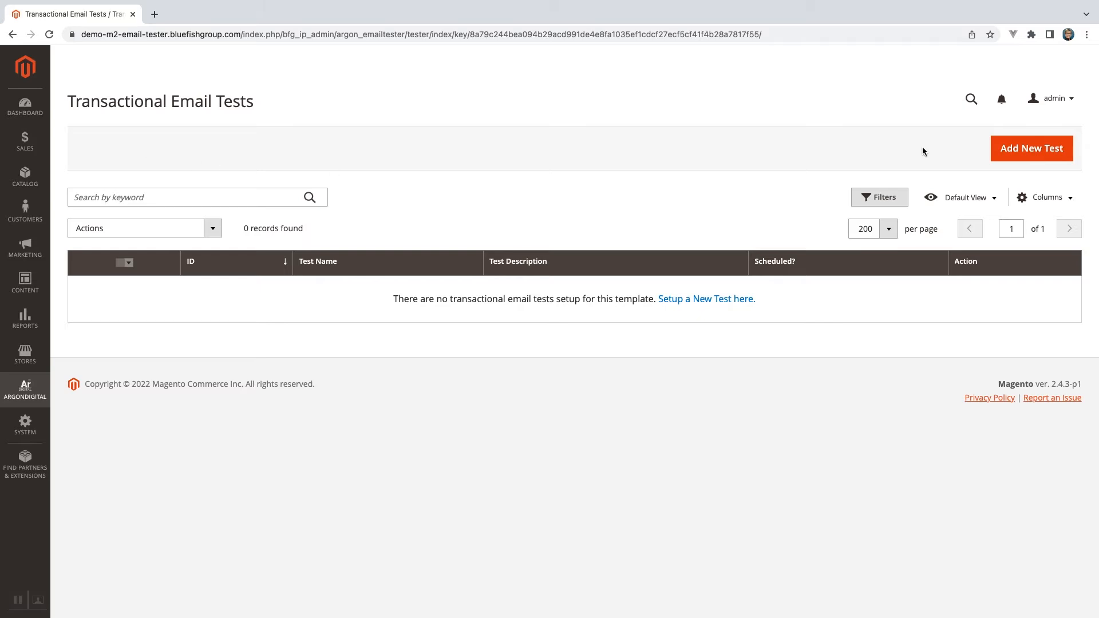
pyautogui.click(1029, 150)
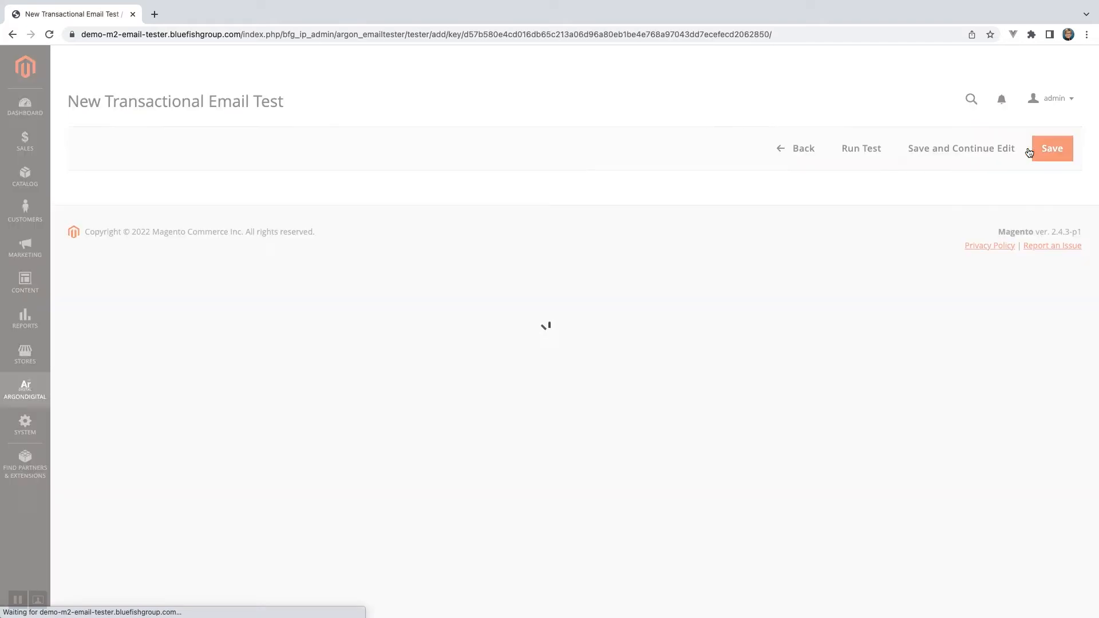
# Name the test "ArgonDigital New Order Test" and enter "Demo New Order Email Test" as its description.
pyautogui.click(456, 252)
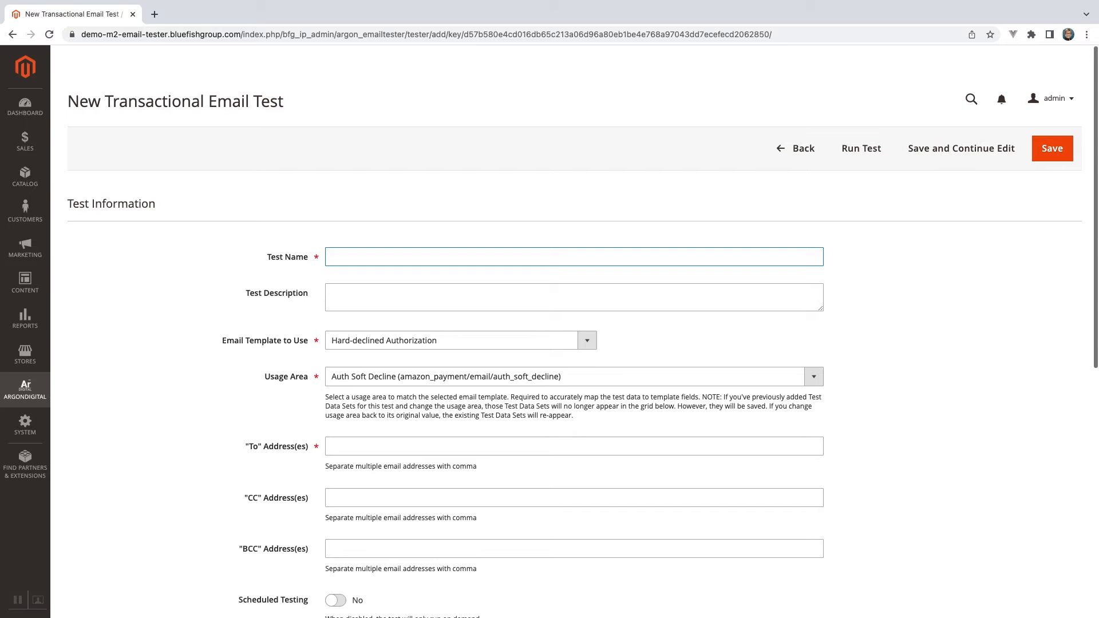
pyautogui.write('ArgonDigital New Order Test')
pyautogui.press('Tab')
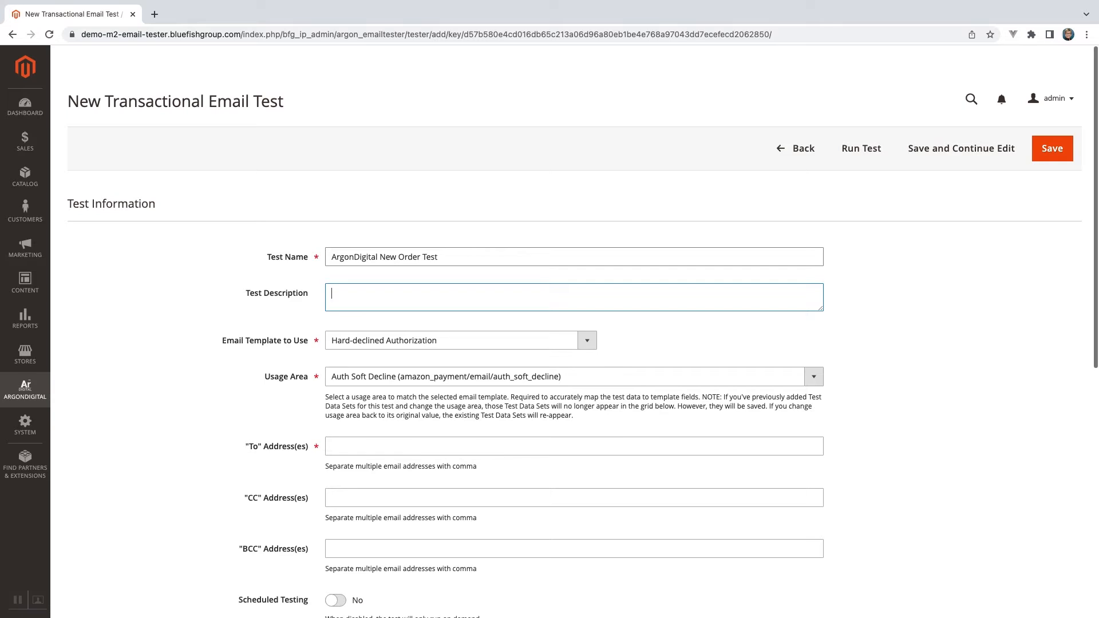
pyautogui.write('Demo New Order Email Test')
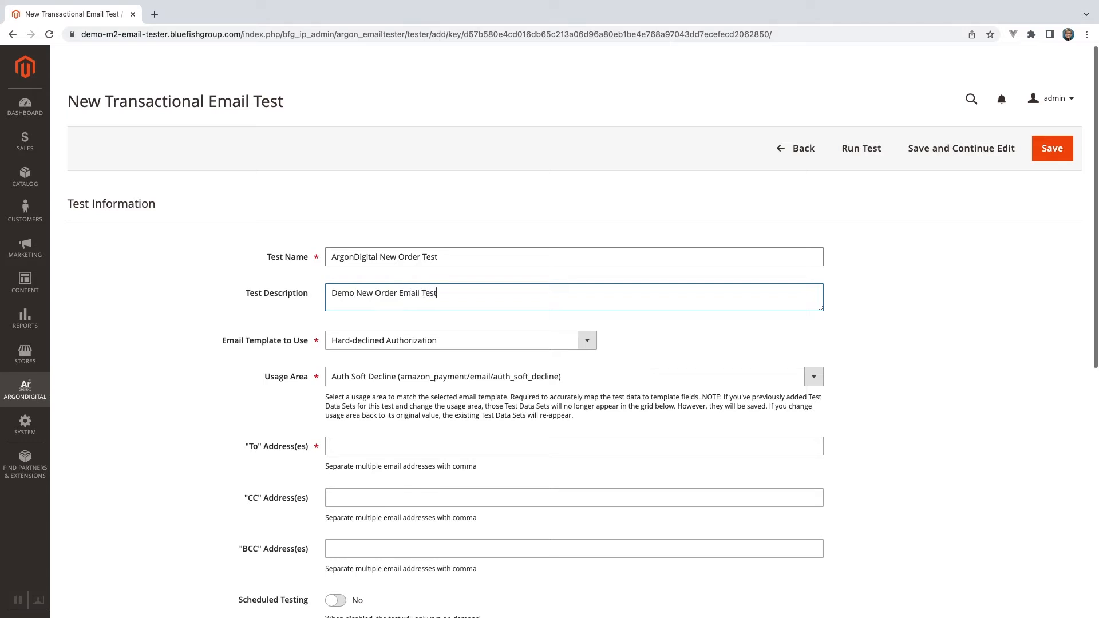
# Choose the custom template "ArgonDigital New Order" as the email template for the test.
pyautogui.click(494, 341)
pyautogui.scroll(-10, 513, 350)
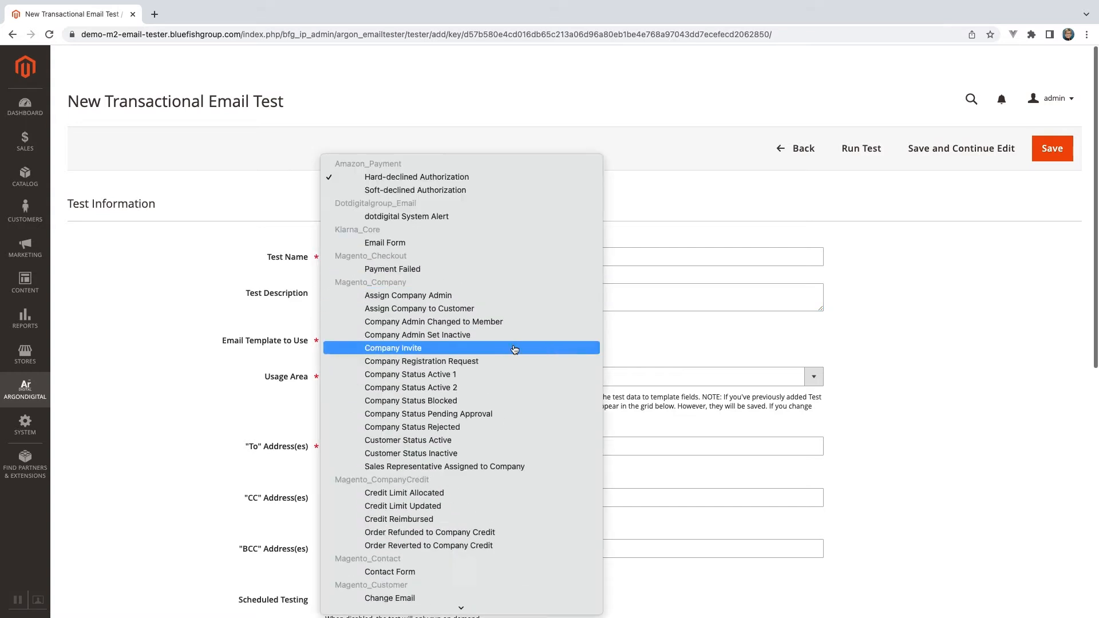
pyautogui.scroll(-15, 515, 349)
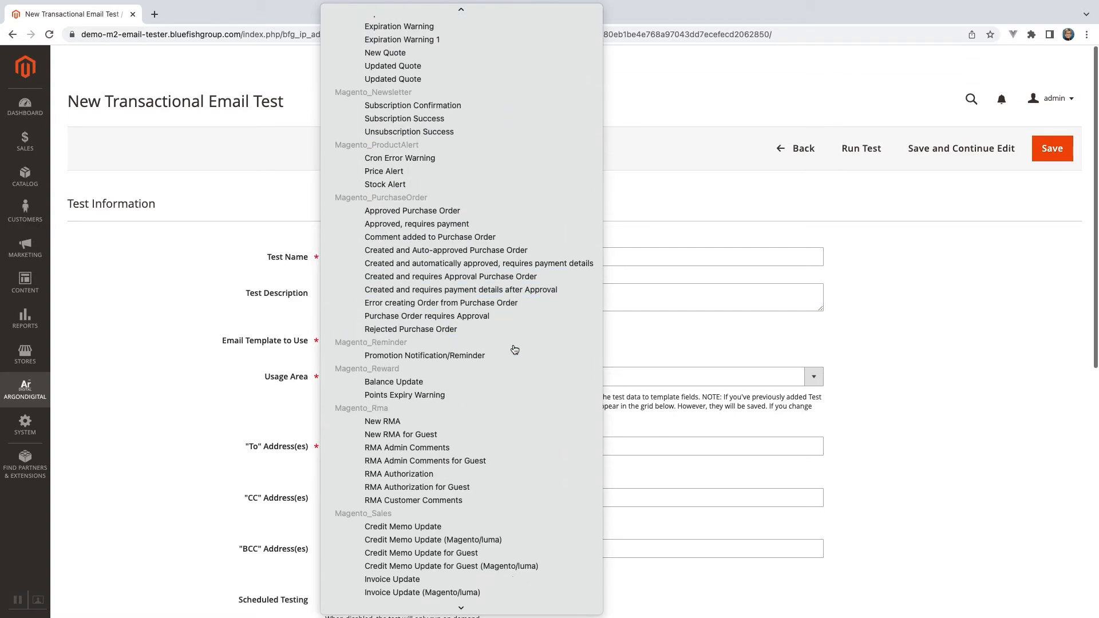
pyautogui.scroll(-15, 515, 350)
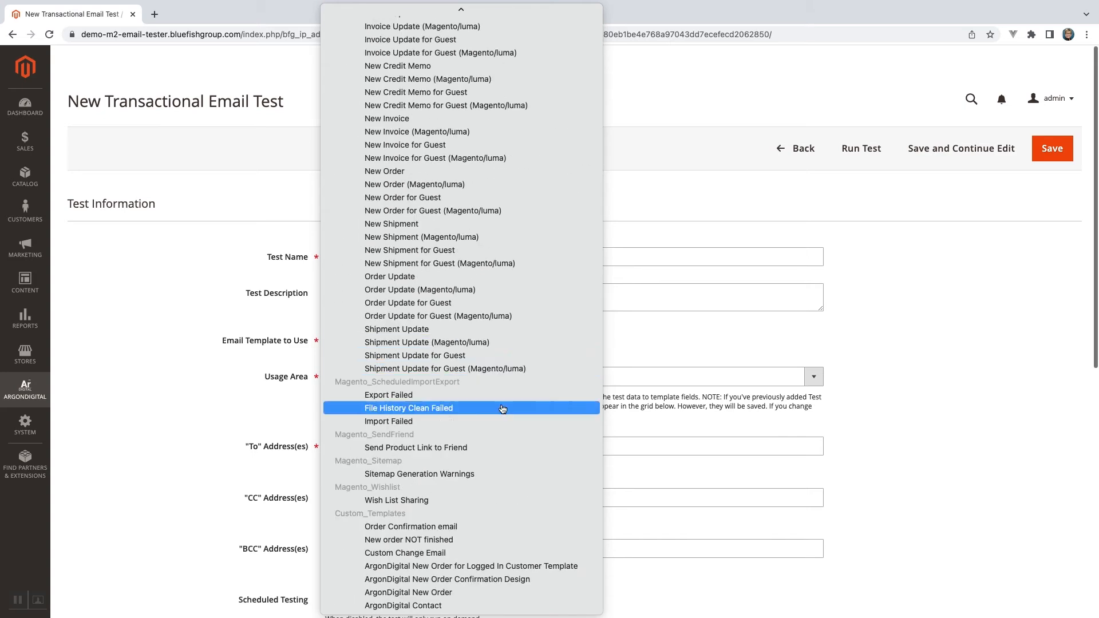
pyautogui.click(462, 593)
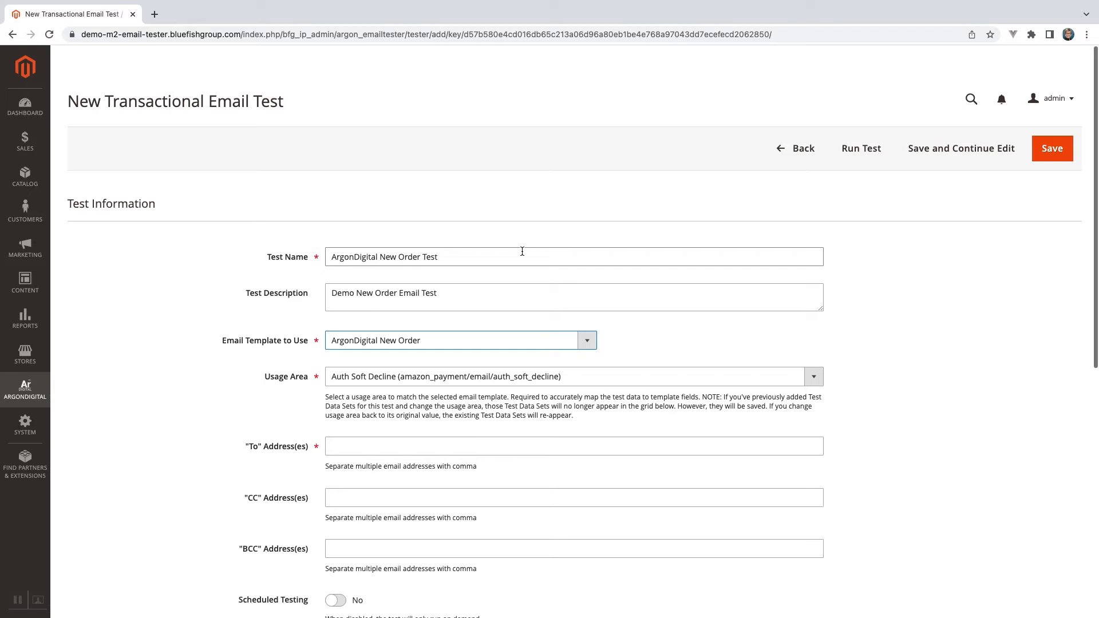
# Set the test's usage area to New Order Confirmation Template (sales_email/order/template).
pyautogui.scroll(-2, 527, 252)
pyautogui.click(566, 257)
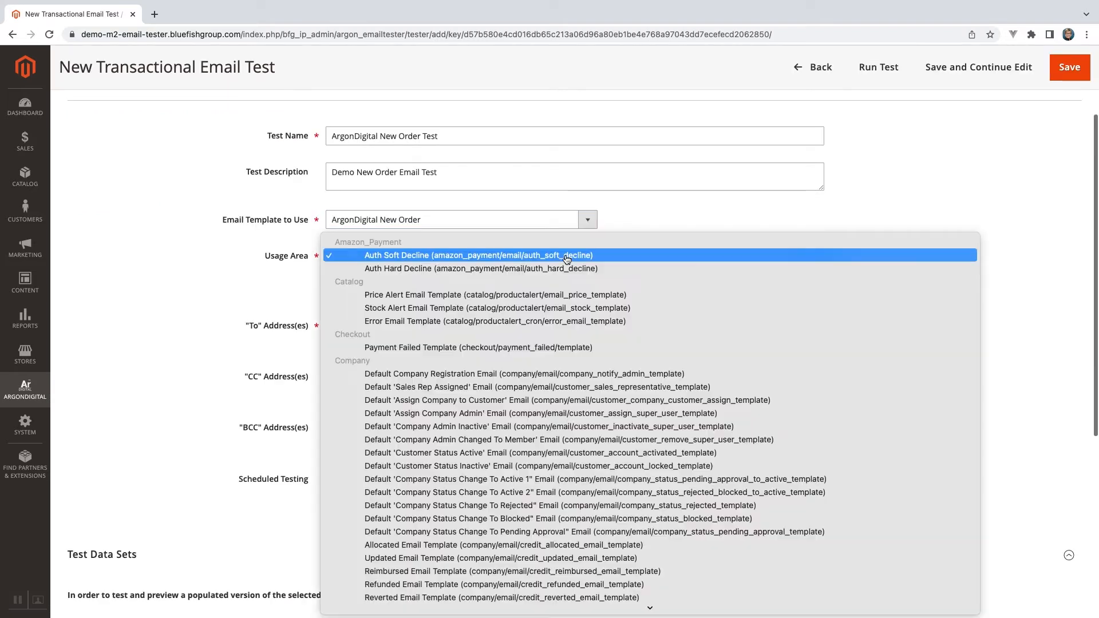
pyautogui.scroll(-5, 567, 258)
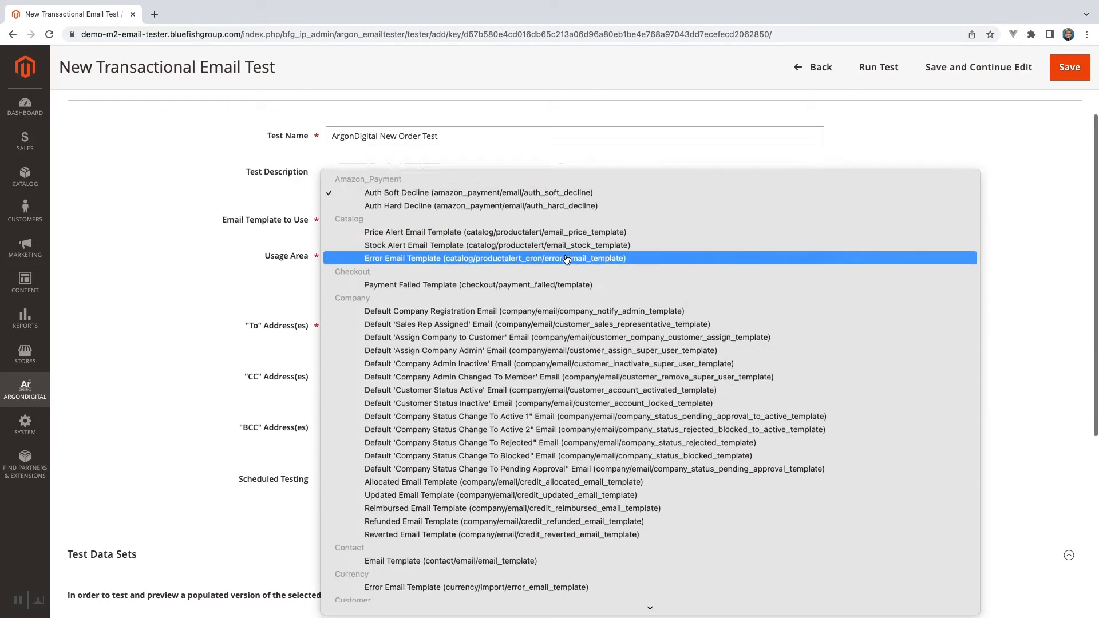
pyautogui.scroll(-10, 567, 258)
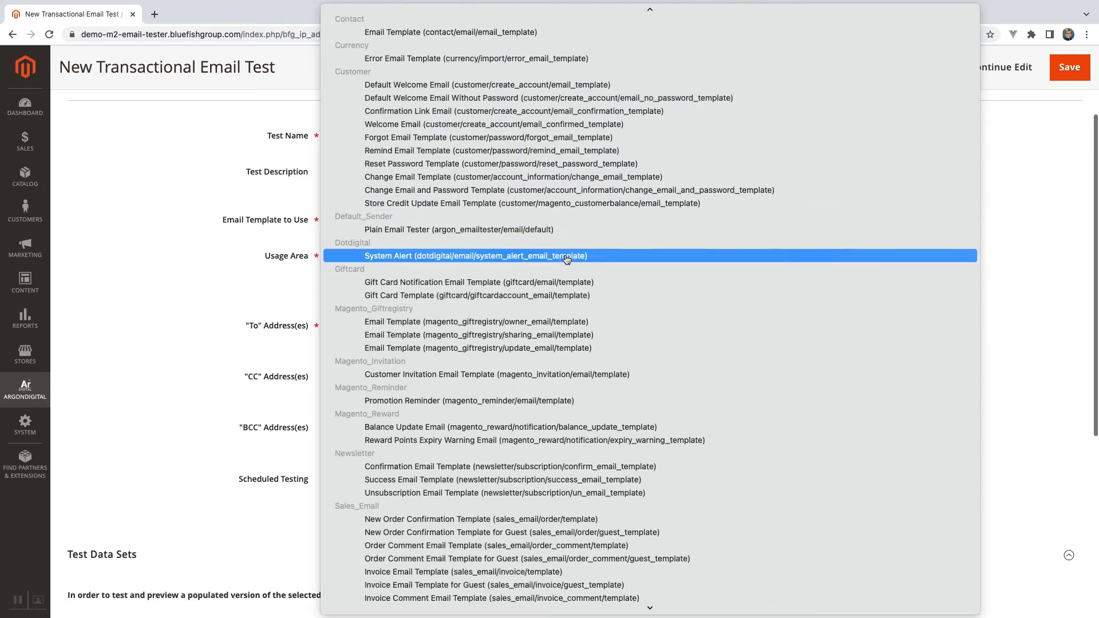
pyautogui.click(567, 256)
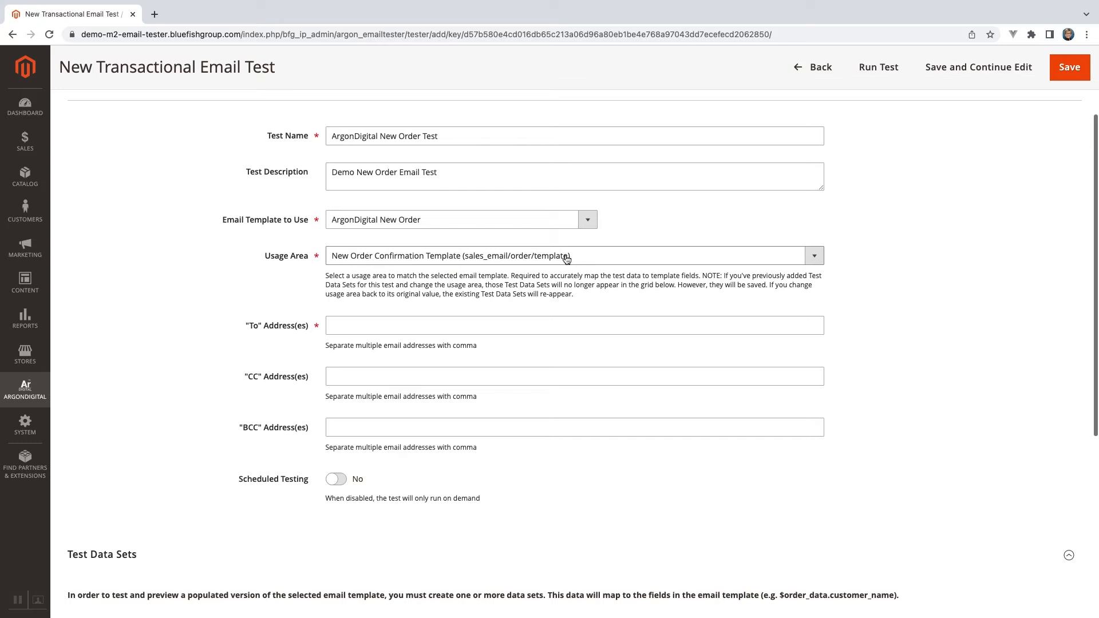
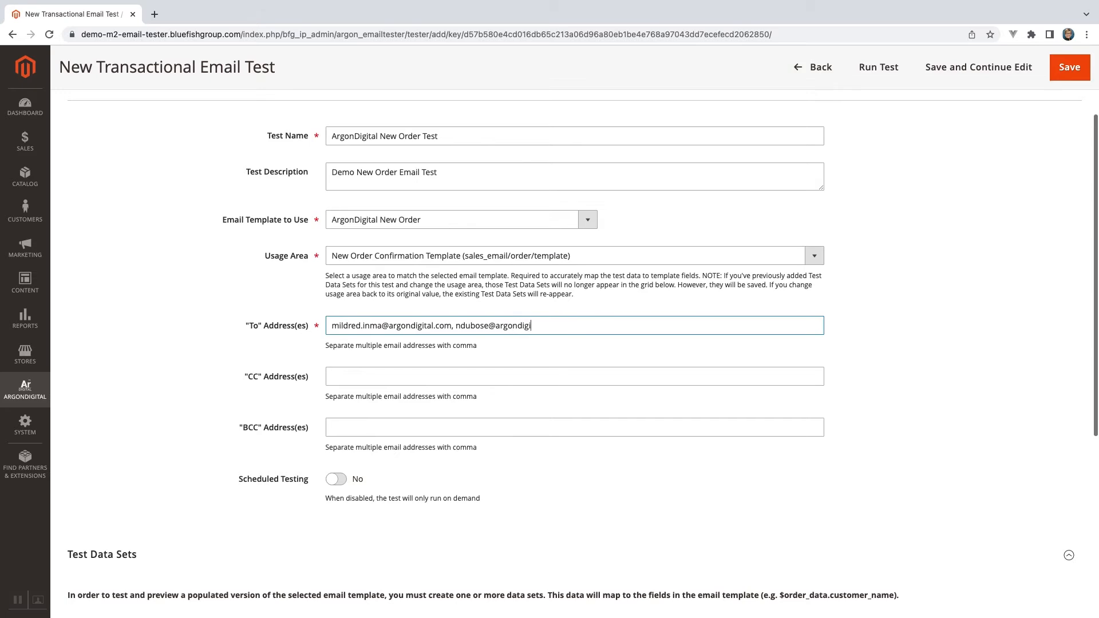
# Enter the two recipients' email addresses, separated by a comma, as the test's "To" addresses.
pyautogui.press('Tab')
# Turn on scheduled testing to look at its options, and turn it off again.
pyautogui.scroll(-2, 447, 337)
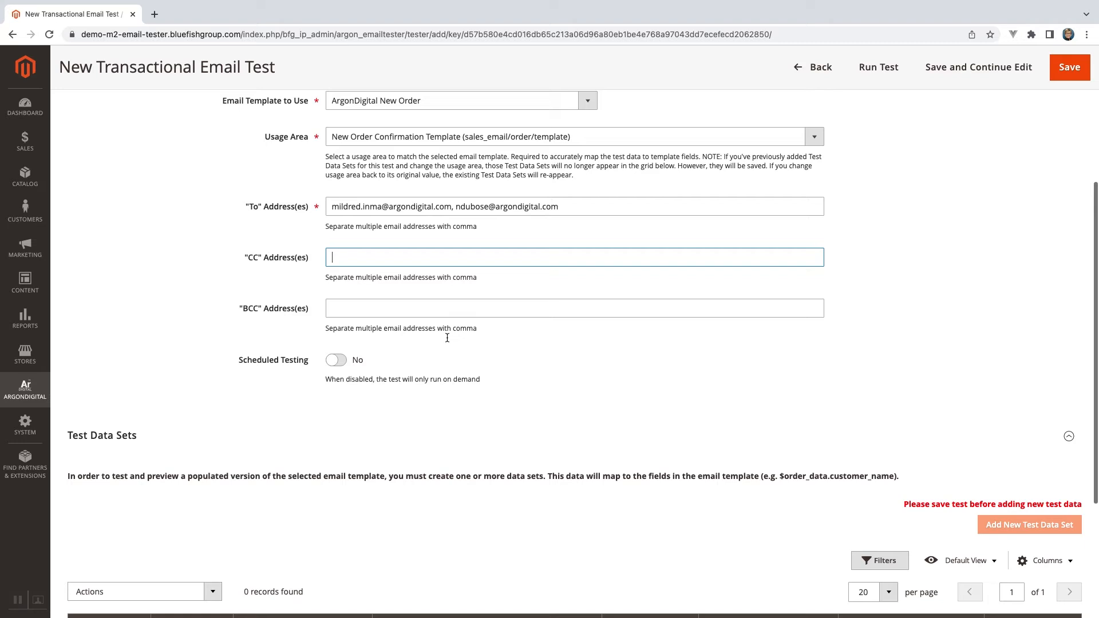
pyautogui.click(343, 361)
pyautogui.click(376, 415)
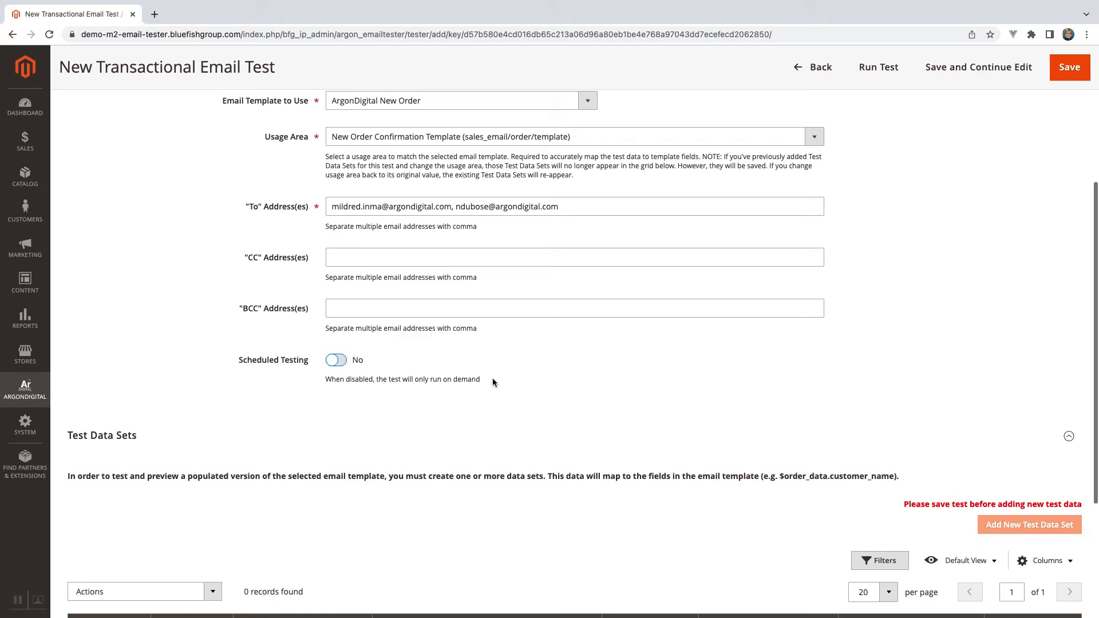
# Save the test while keeping it open for editing, and start a new test data set for it.
pyautogui.scroll(-1, 493, 382)
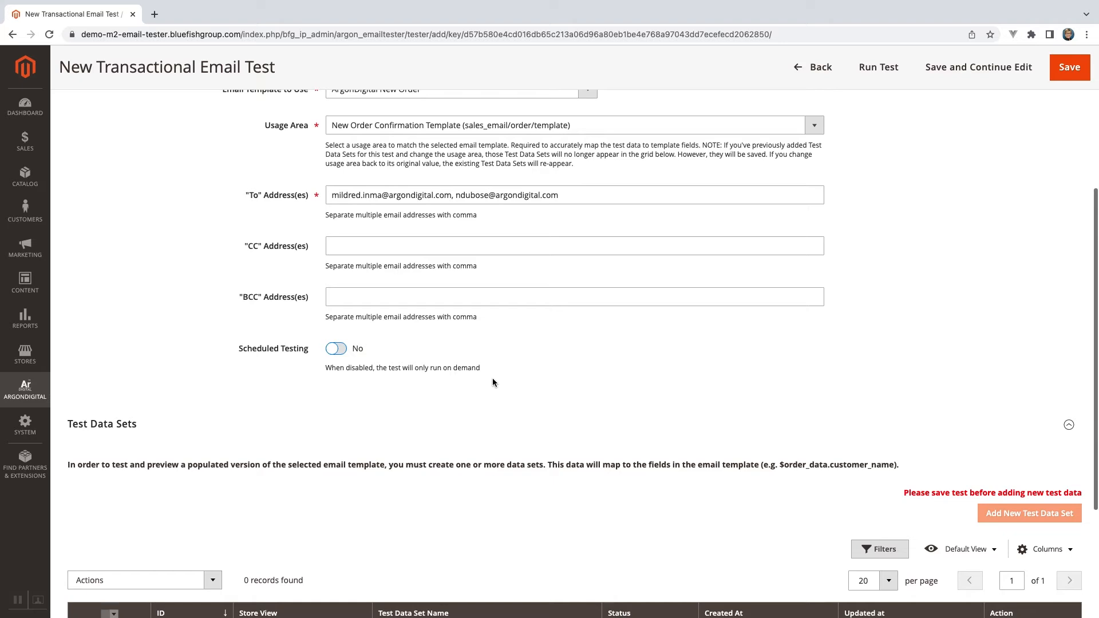
pyautogui.click(1000, 66)
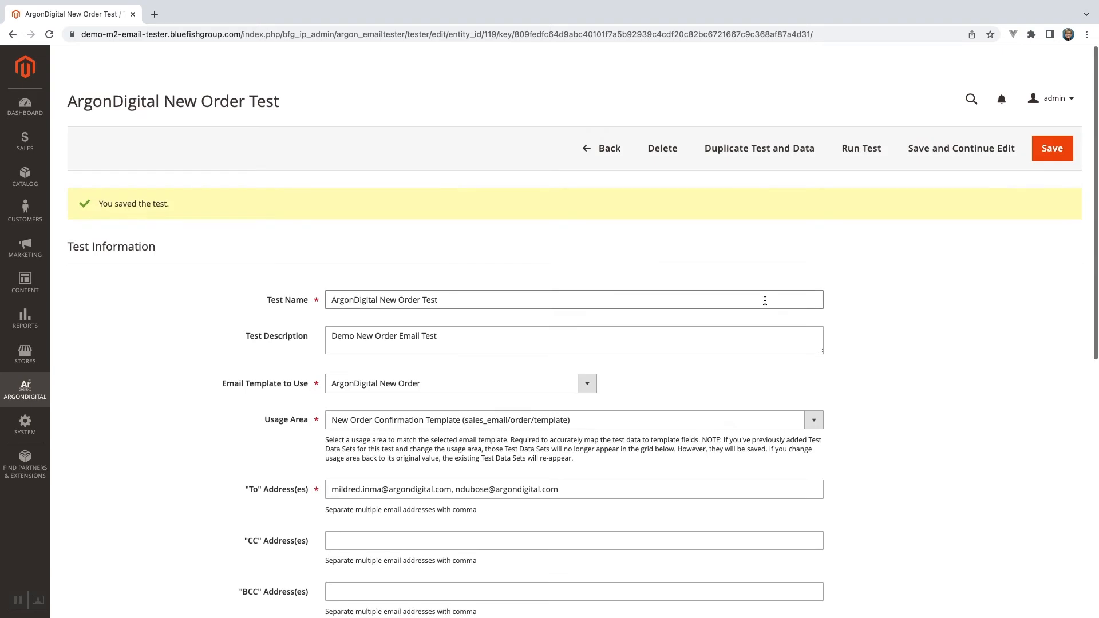
pyautogui.scroll(-5, 764, 300)
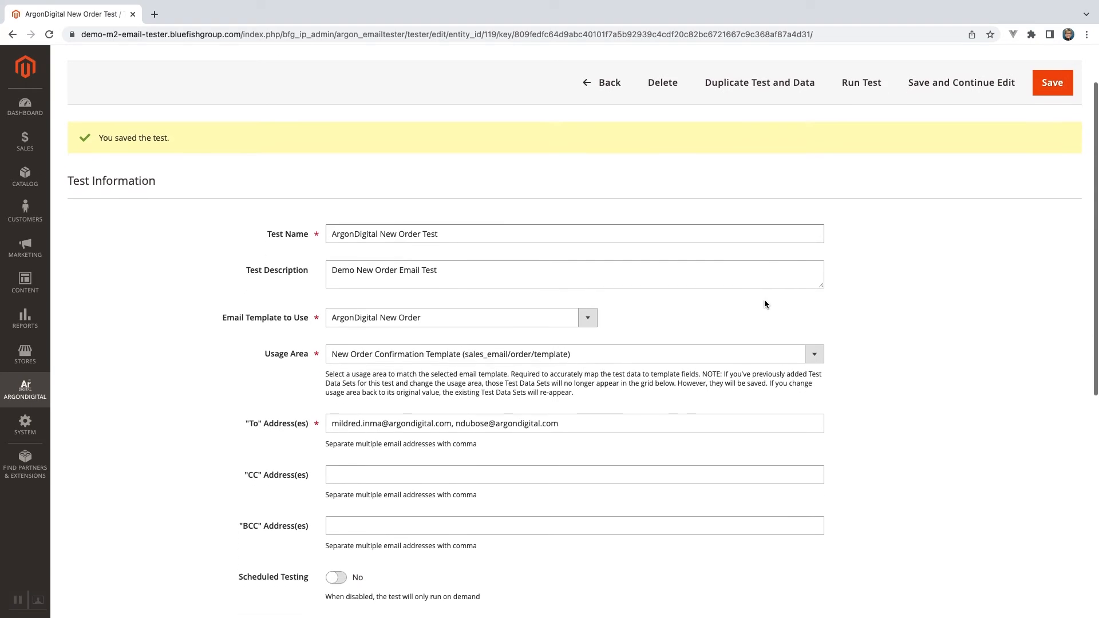
pyautogui.scroll(-4, 764, 300)
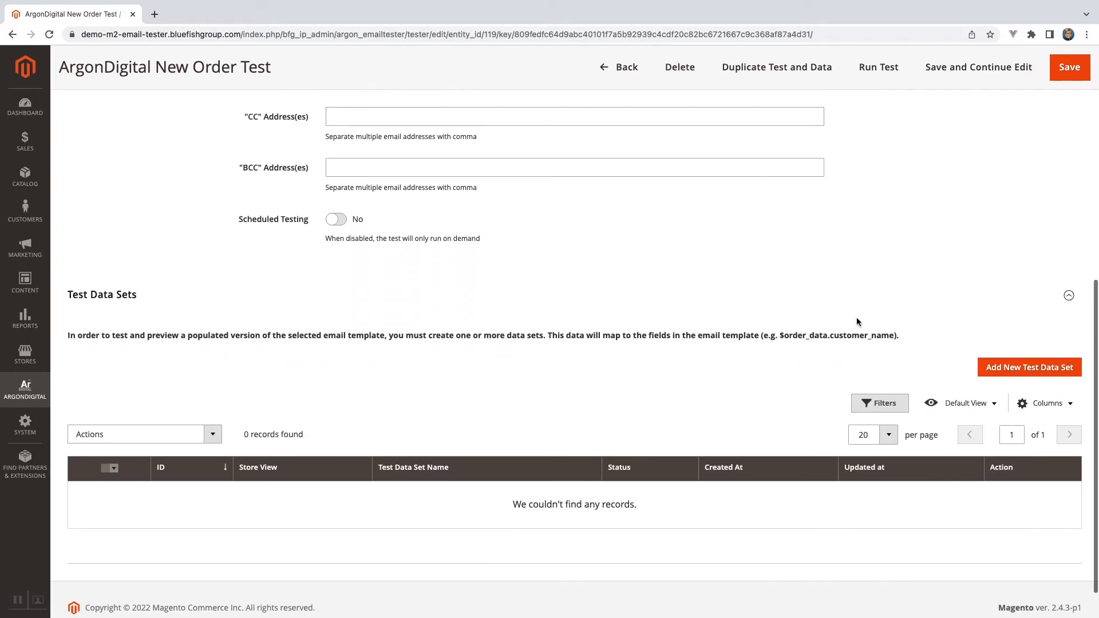
pyautogui.click(1018, 369)
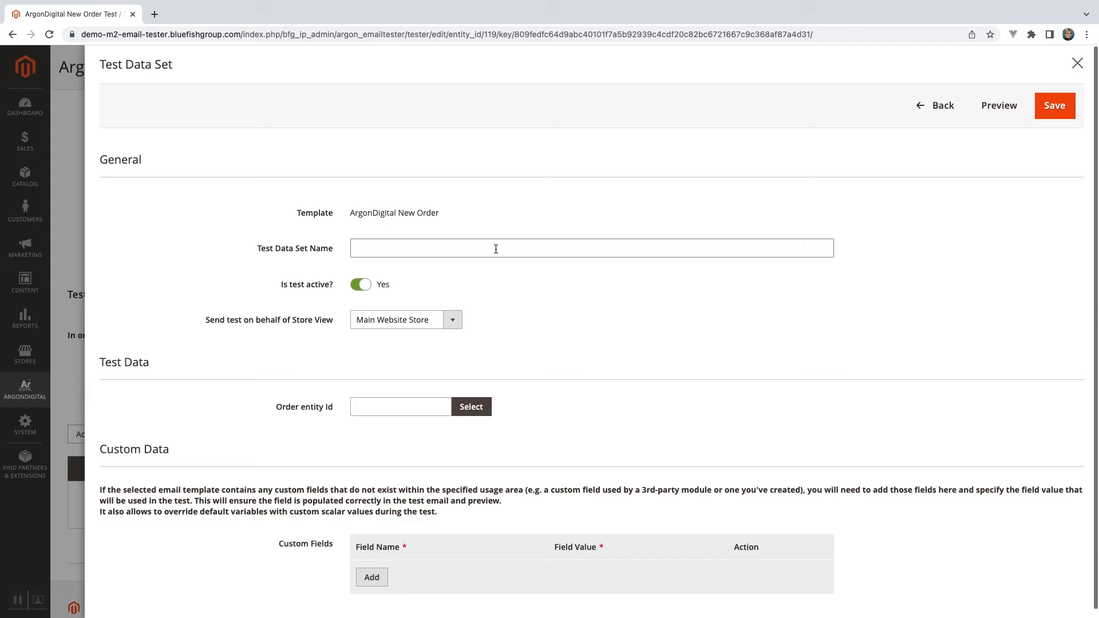
# Name the test data set "ArgonDigital New Order Data Set".
pyautogui.click(412, 248)
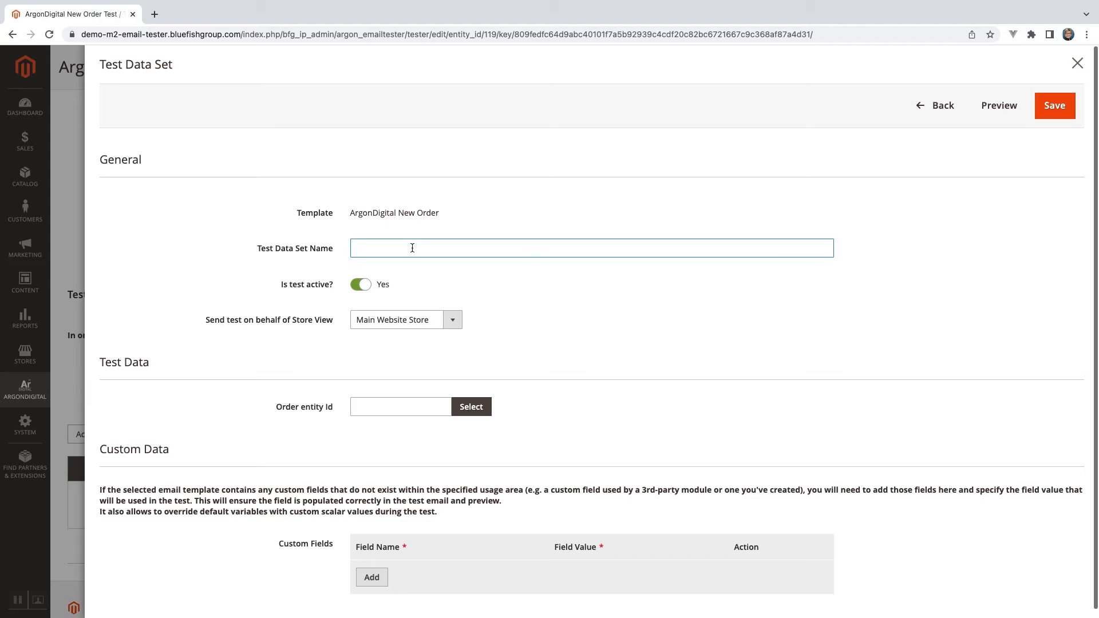
pyautogui.write('ArgonDigital New Order Data Set')
# Pick the completed order purchased on Oct 25, 2021 as the data set's test order.
pyautogui.click(471, 406)
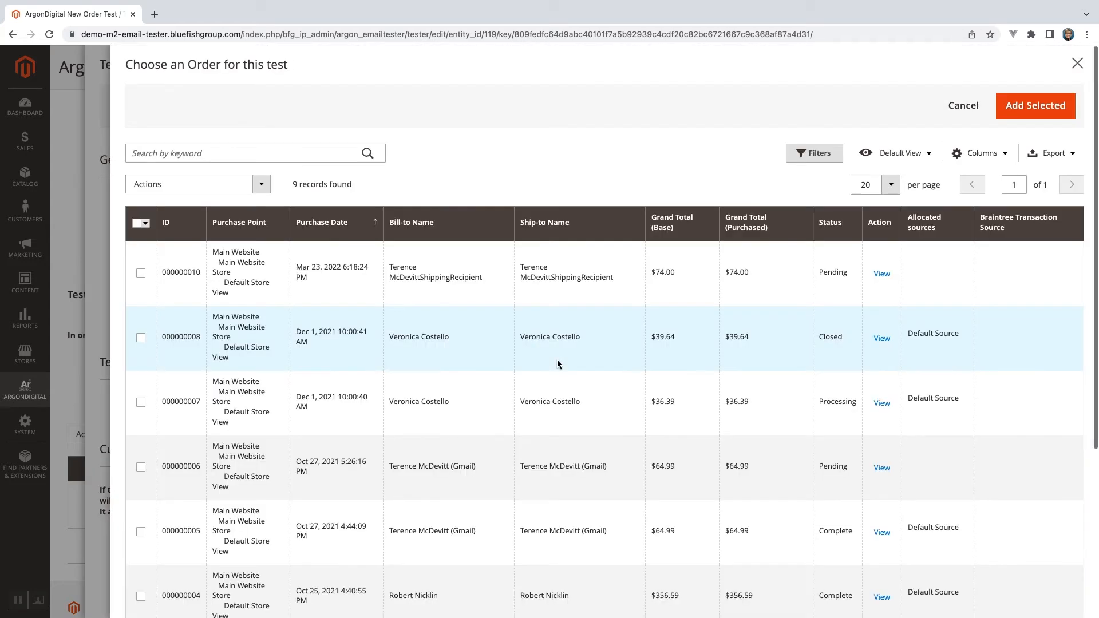
pyautogui.scroll(-4, 558, 364)
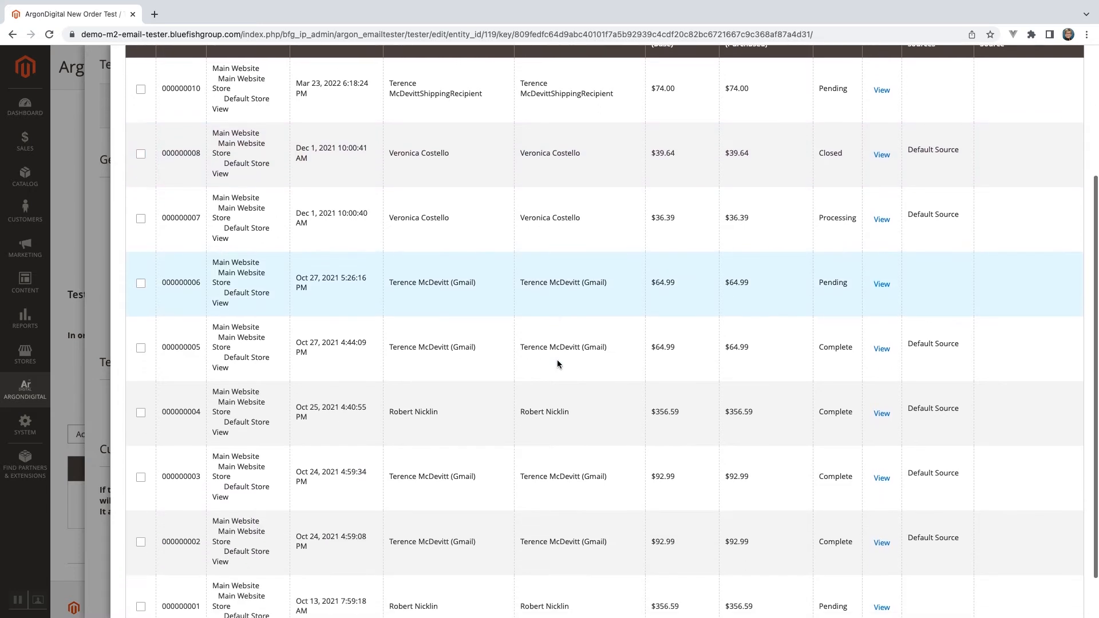
pyautogui.scroll(1, 558, 364)
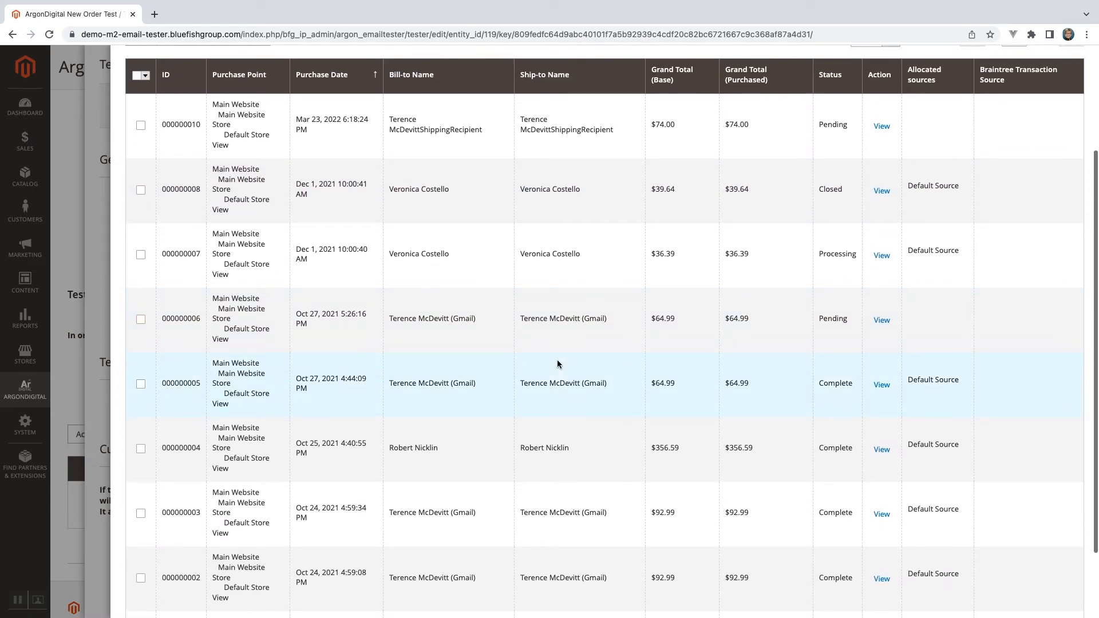
pyautogui.scroll(1, 557, 364)
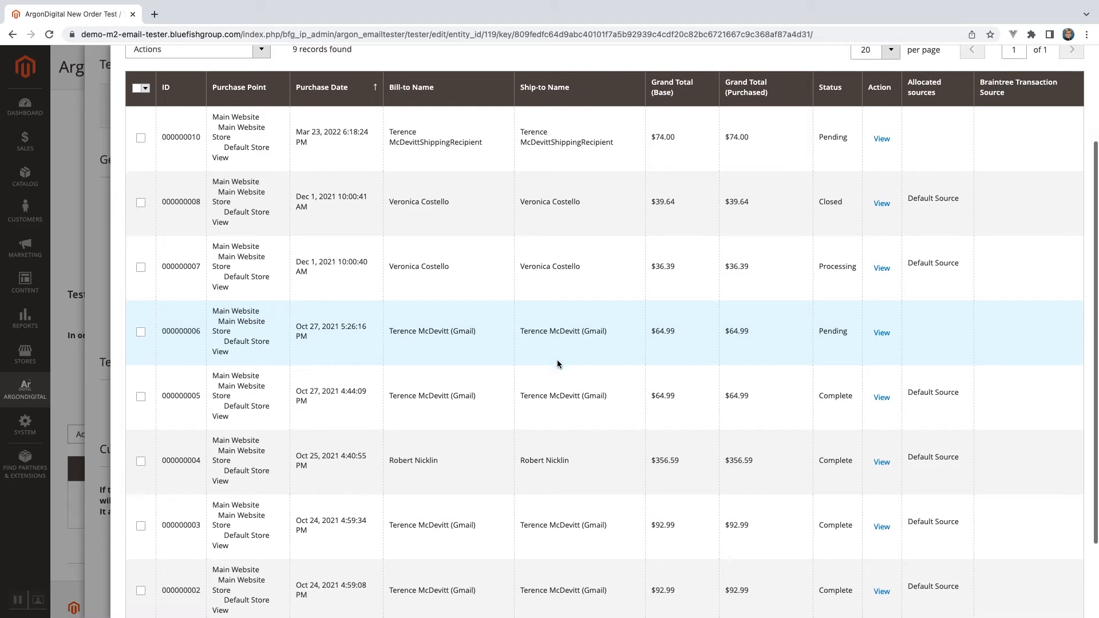
pyautogui.scroll(-2, 558, 359)
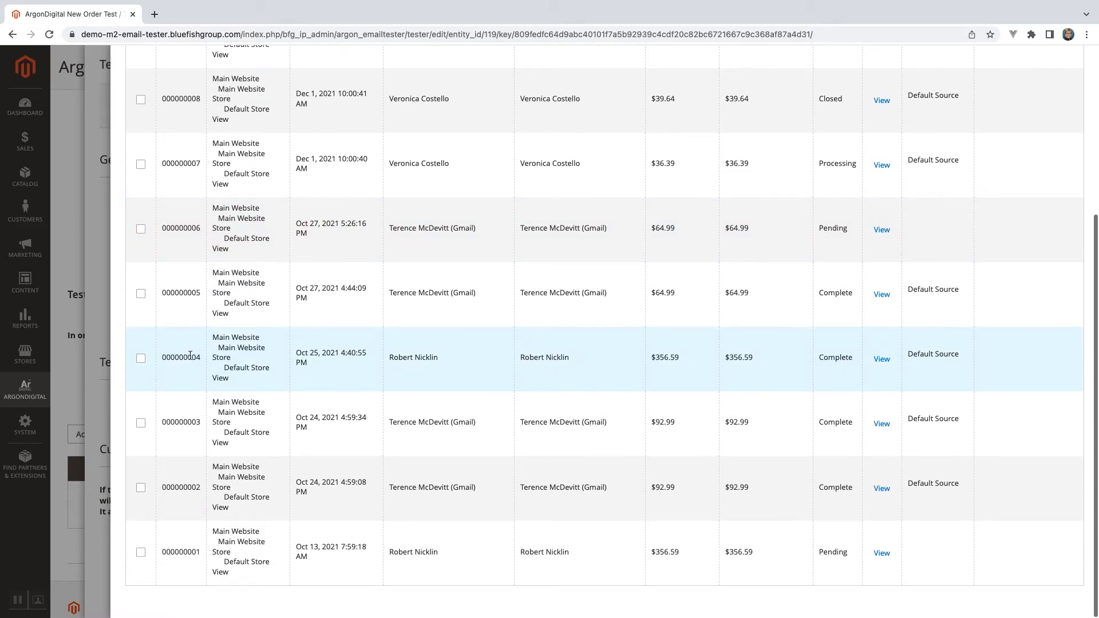
pyautogui.click(141, 358)
pyautogui.scroll(5, 537, 356)
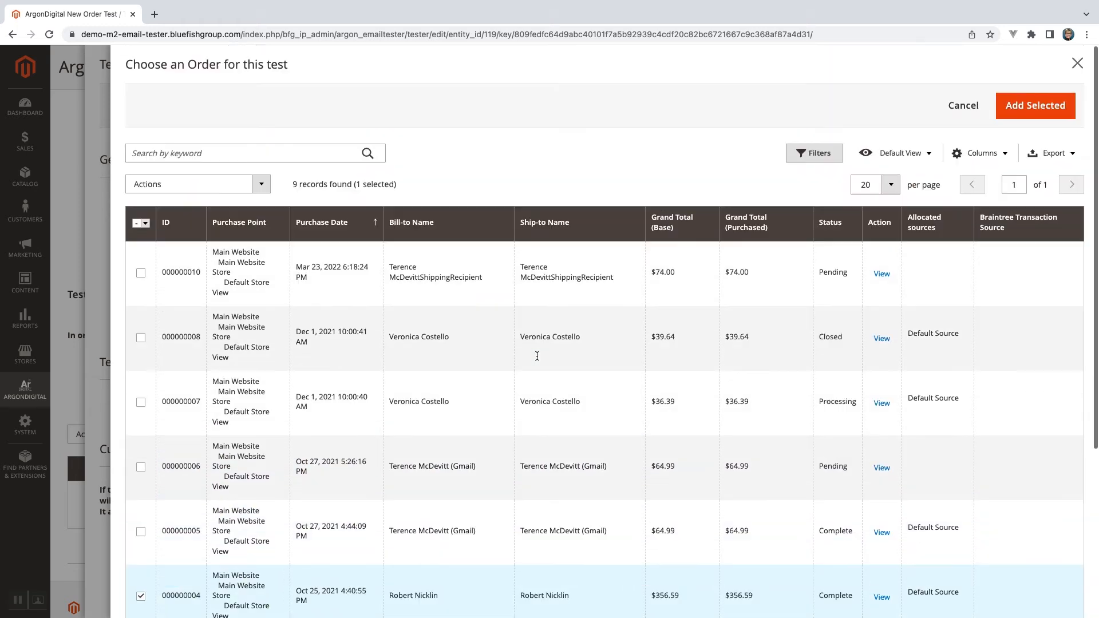
pyautogui.click(1012, 105)
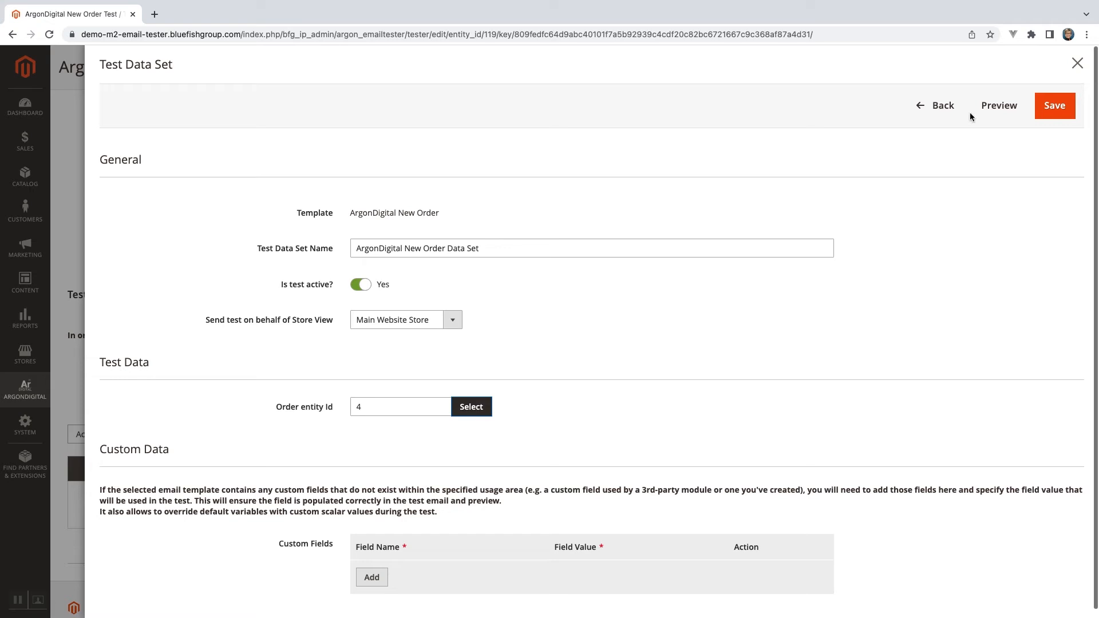
# Preview the test email and review its order details and the list of template variables without a value.
pyautogui.click(1003, 108)
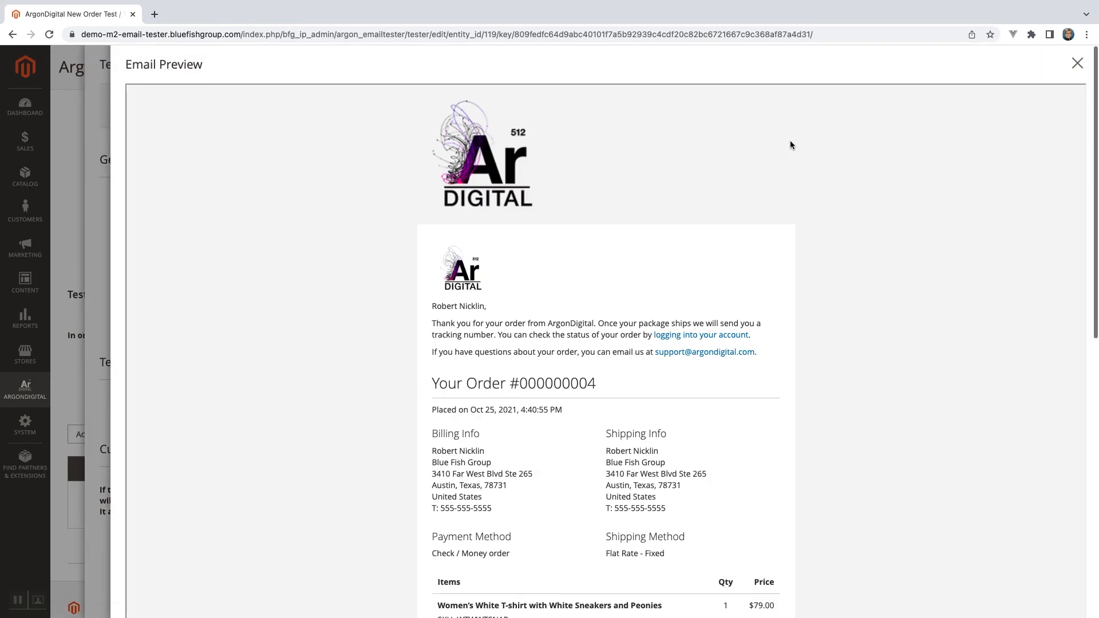
pyautogui.scroll(-5, 781, 194)
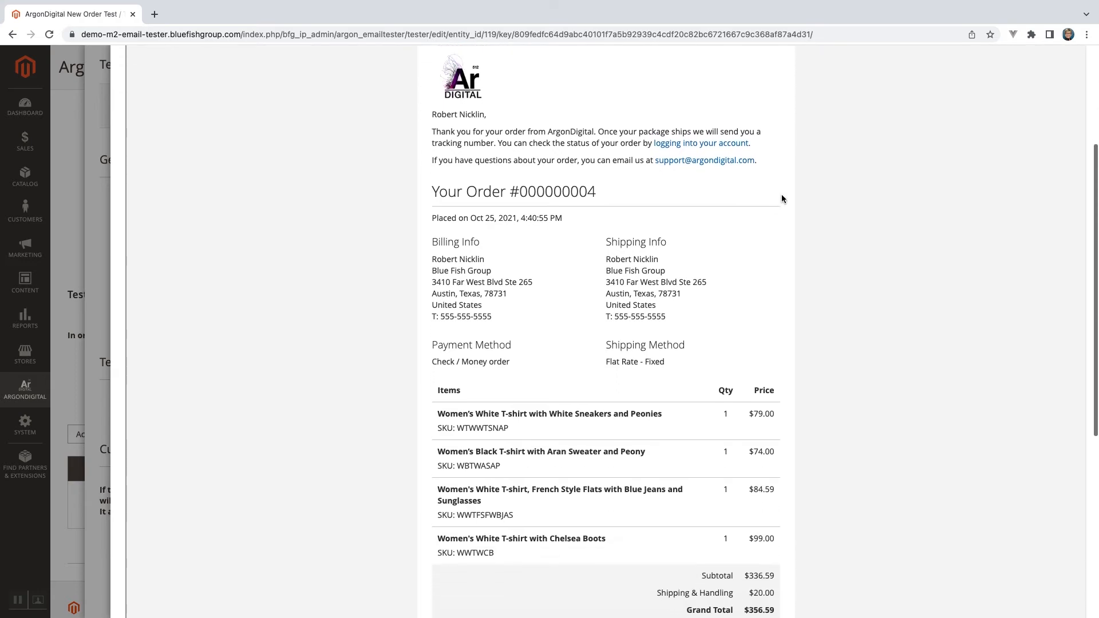
pyautogui.scroll(-5, 782, 196)
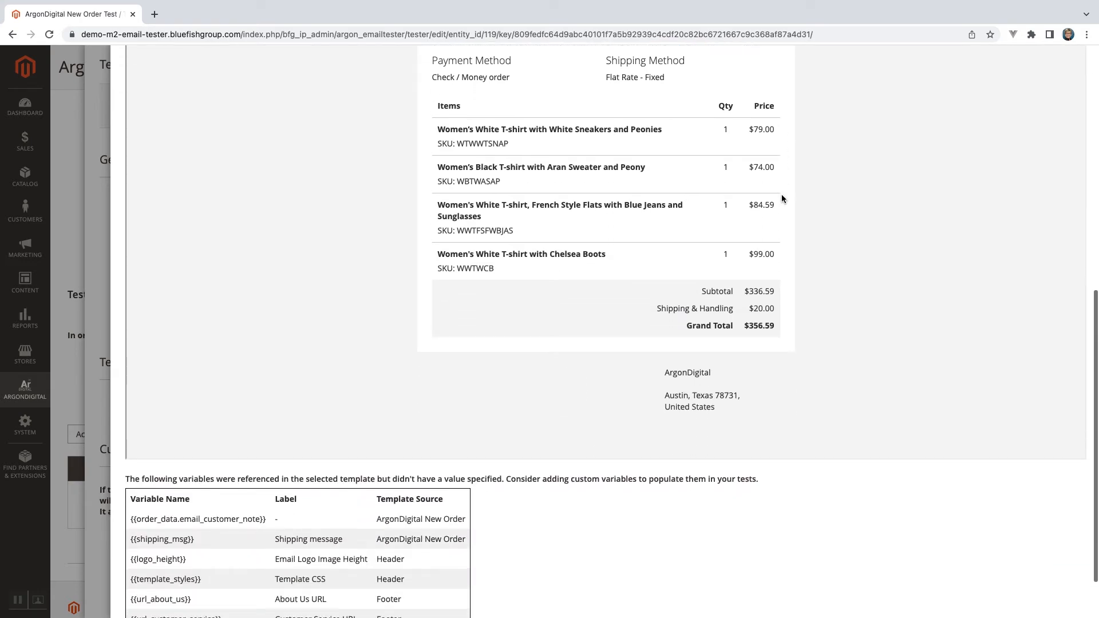
pyautogui.scroll(-2, 782, 198)
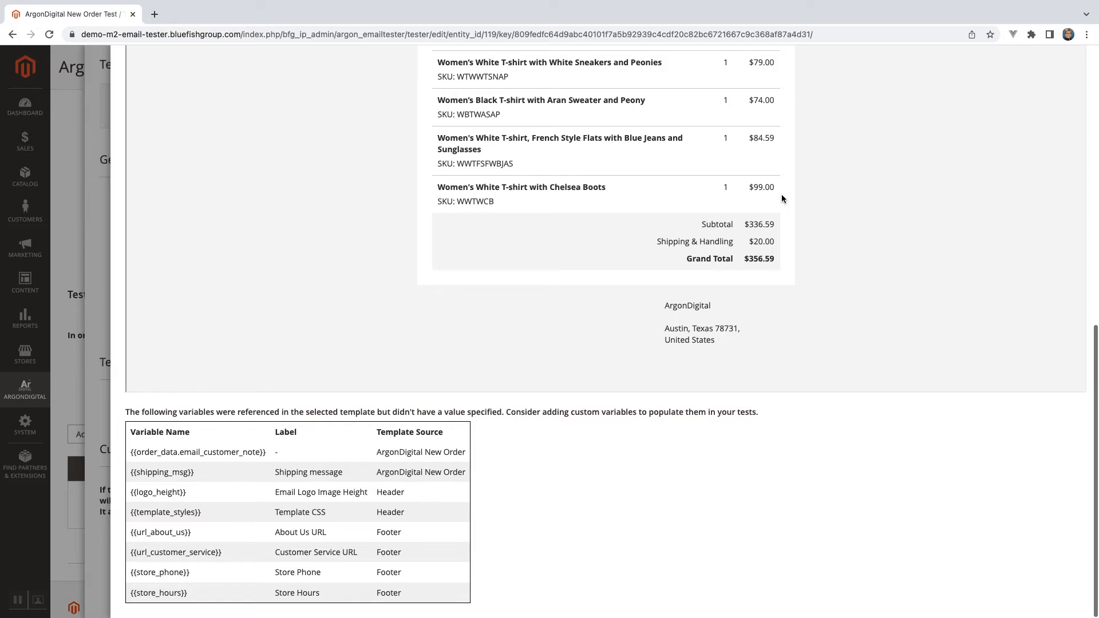
pyautogui.scroll(5, 782, 198)
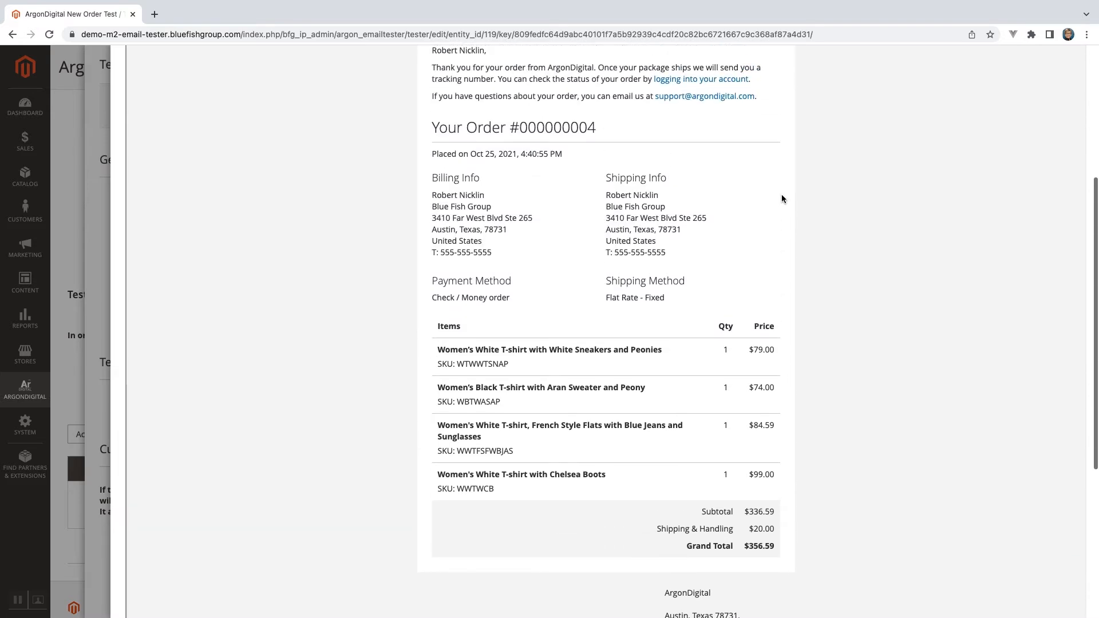
pyautogui.scroll(-3, 782, 199)
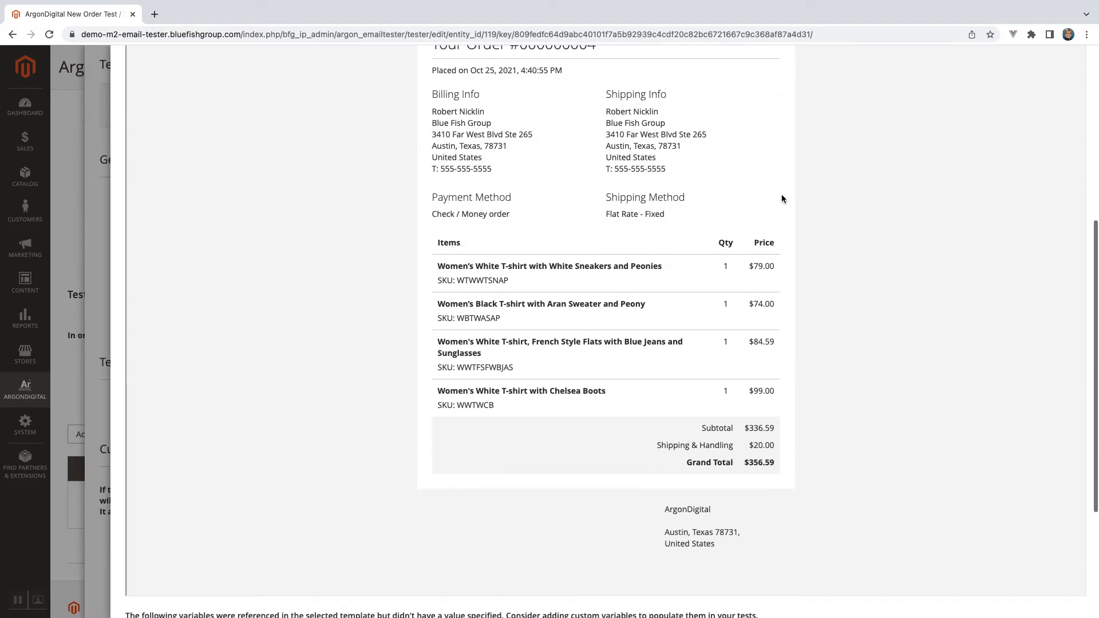
pyautogui.scroll(-3, 781, 198)
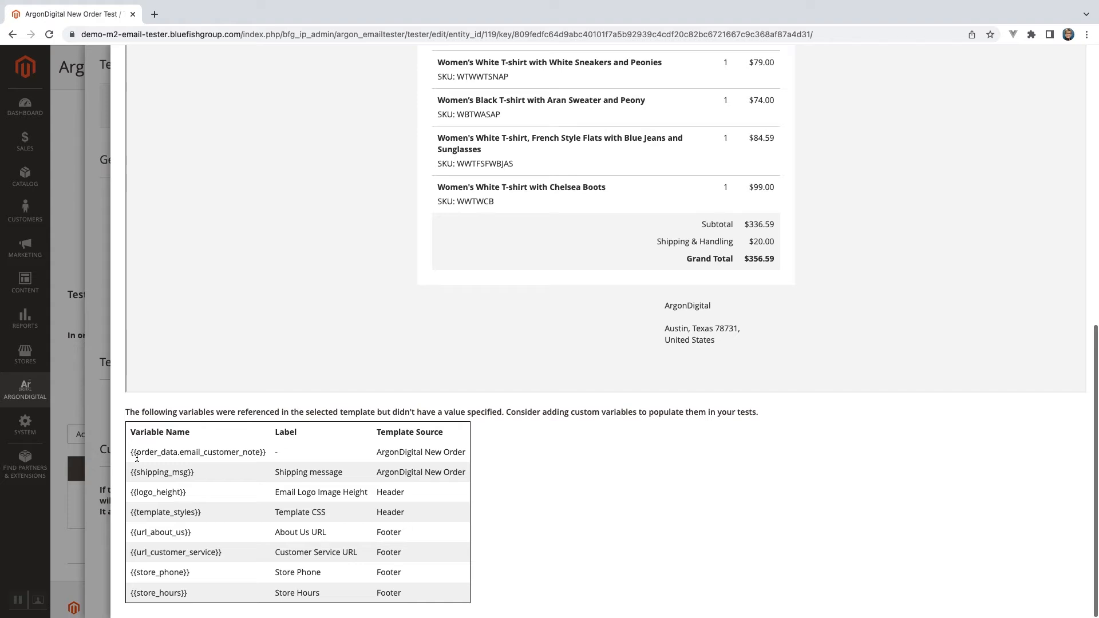
# Copy the variable name order_data.email_customer_note from the preview and add a custom field with that name to the data set.
pyautogui.moveTo(137, 453); pyautogui.dragTo(259, 454)
pyautogui.press('super+c')
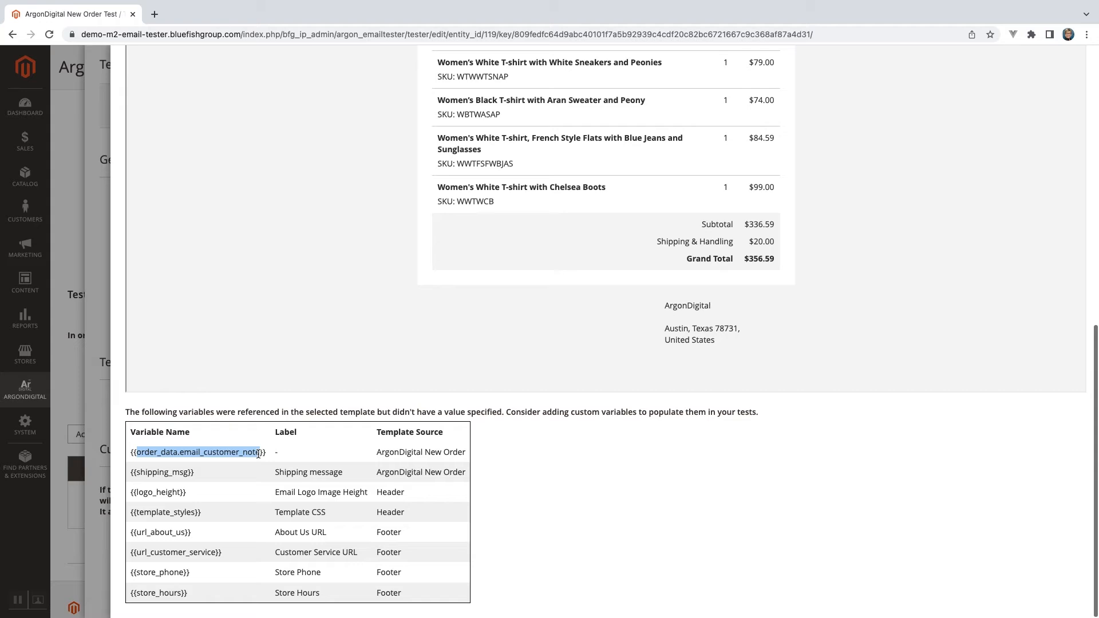
pyautogui.scroll(20, 610, 296)
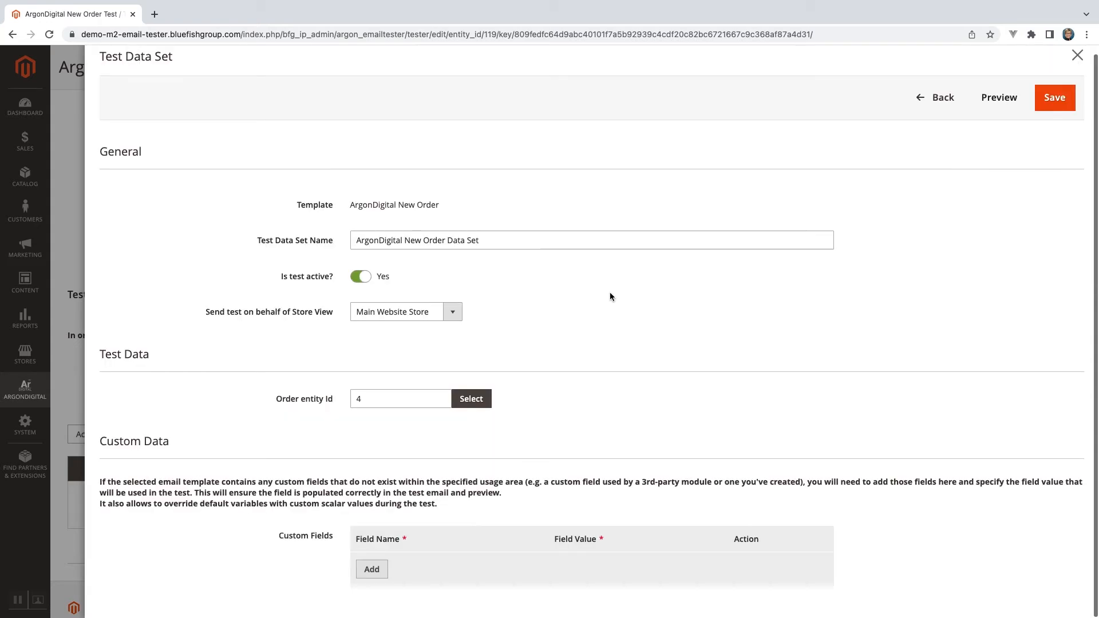
pyautogui.click(375, 570)
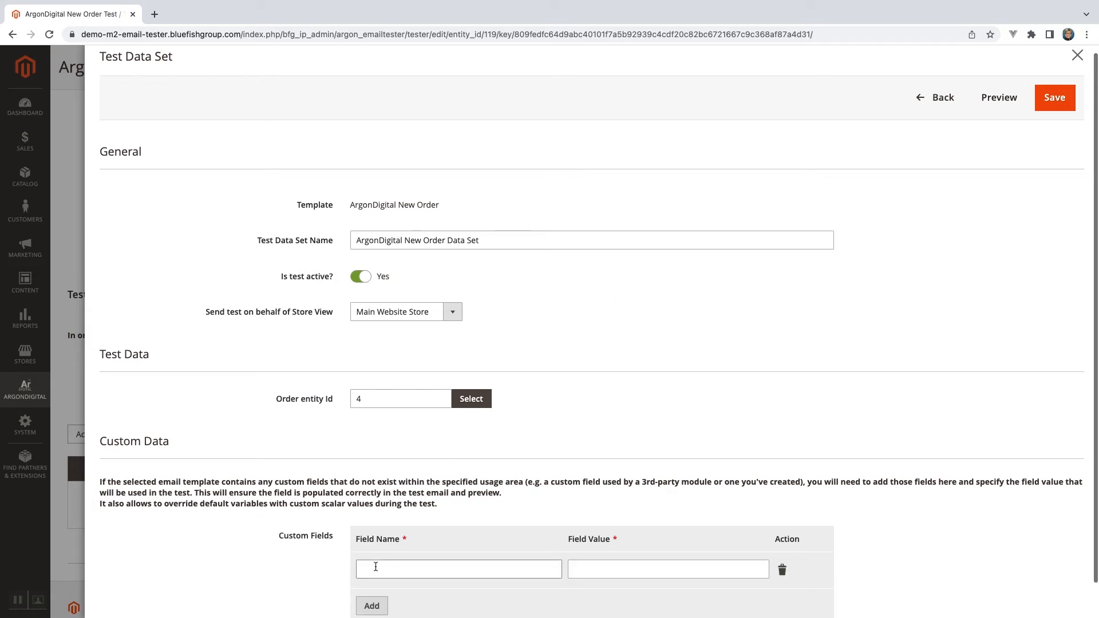
pyautogui.click(376, 567)
pyautogui.press('super+v')
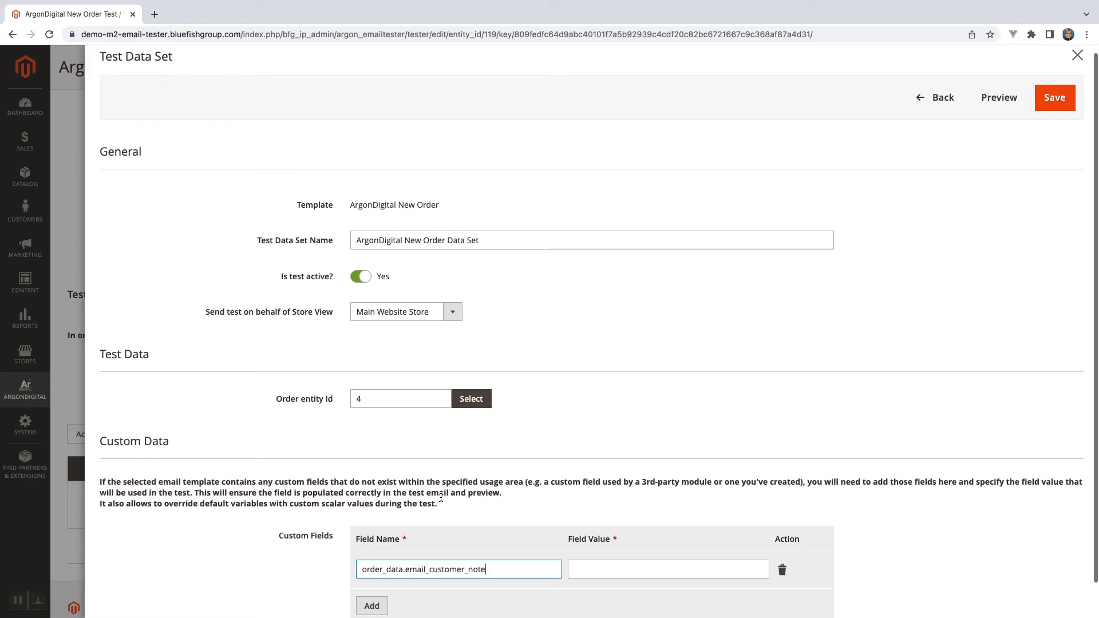
# Set the customer note field's value to "Product Substituted for similar SKU".
pyautogui.click(616, 570)
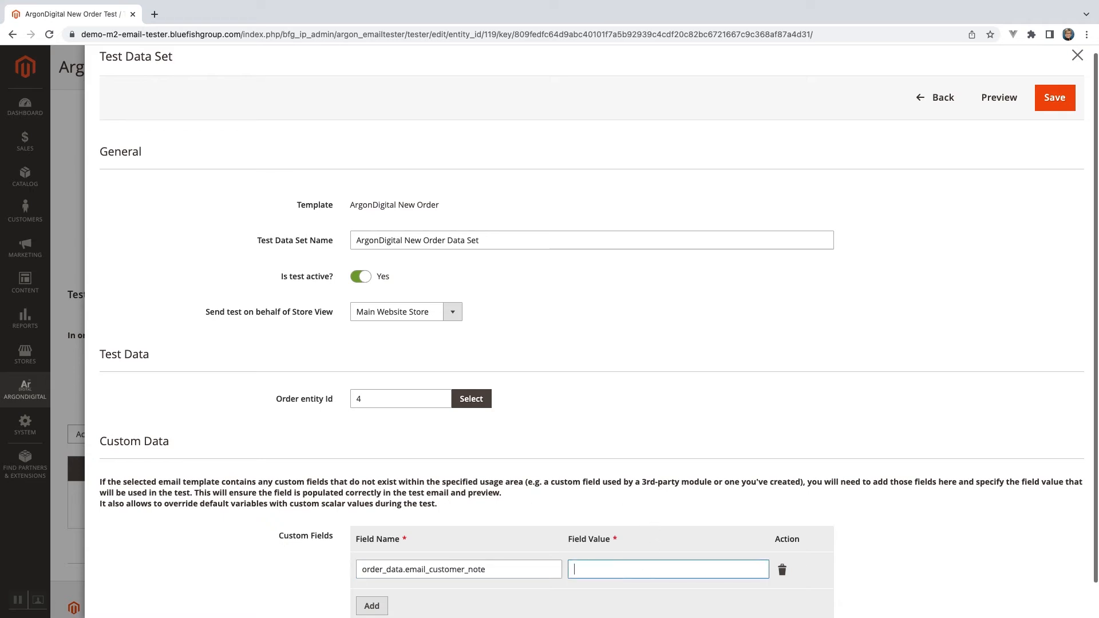
pyautogui.write('Product Substituted for sim')
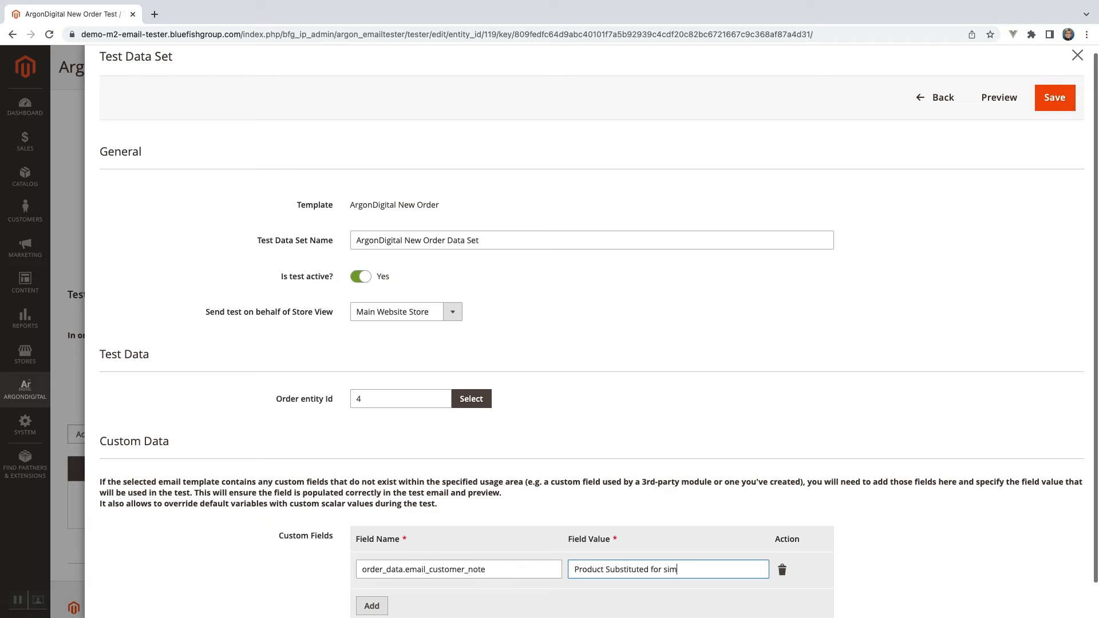
pyautogui.write('ilar SKU')
# Preview the email again to check the customer note and the remaining variables without a value.
pyautogui.scroll(-1, 612, 414)
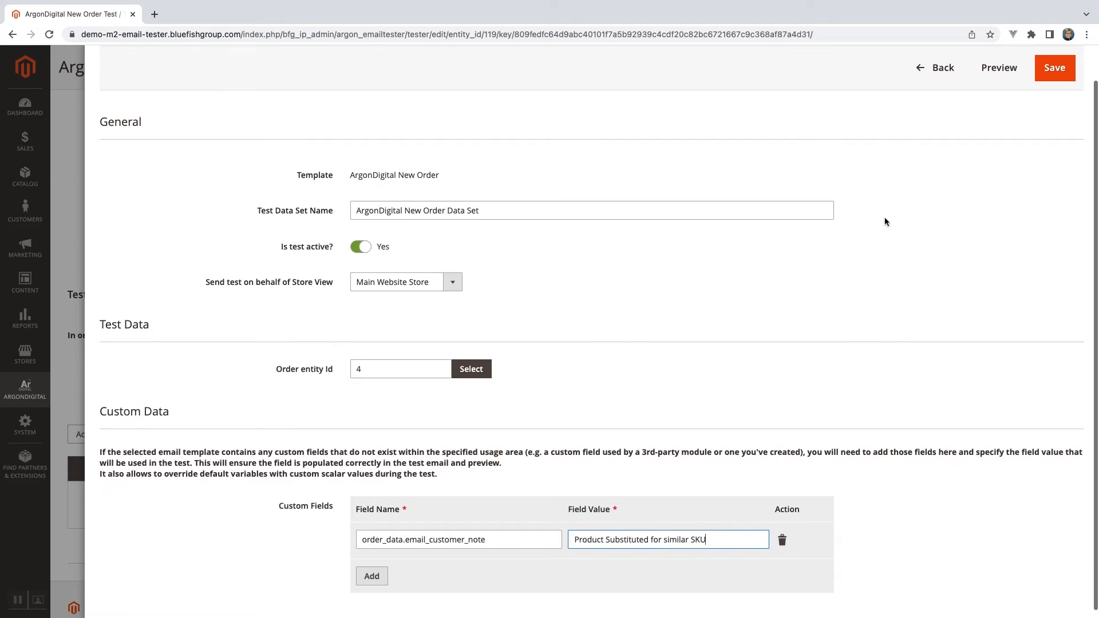
pyautogui.click(1004, 70)
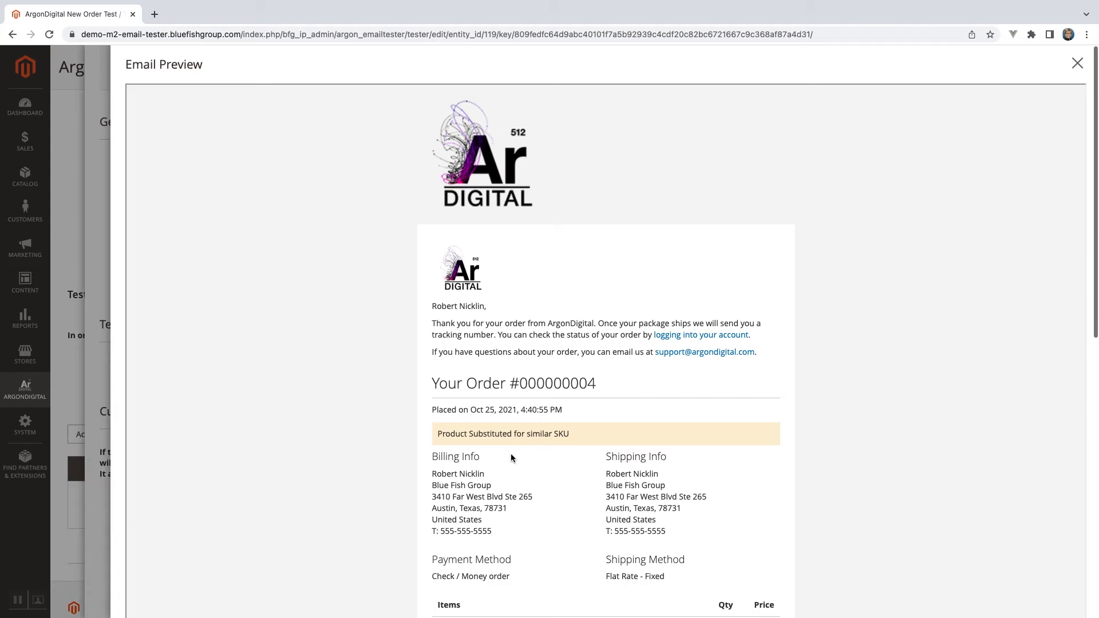
pyautogui.scroll(-5, 512, 438)
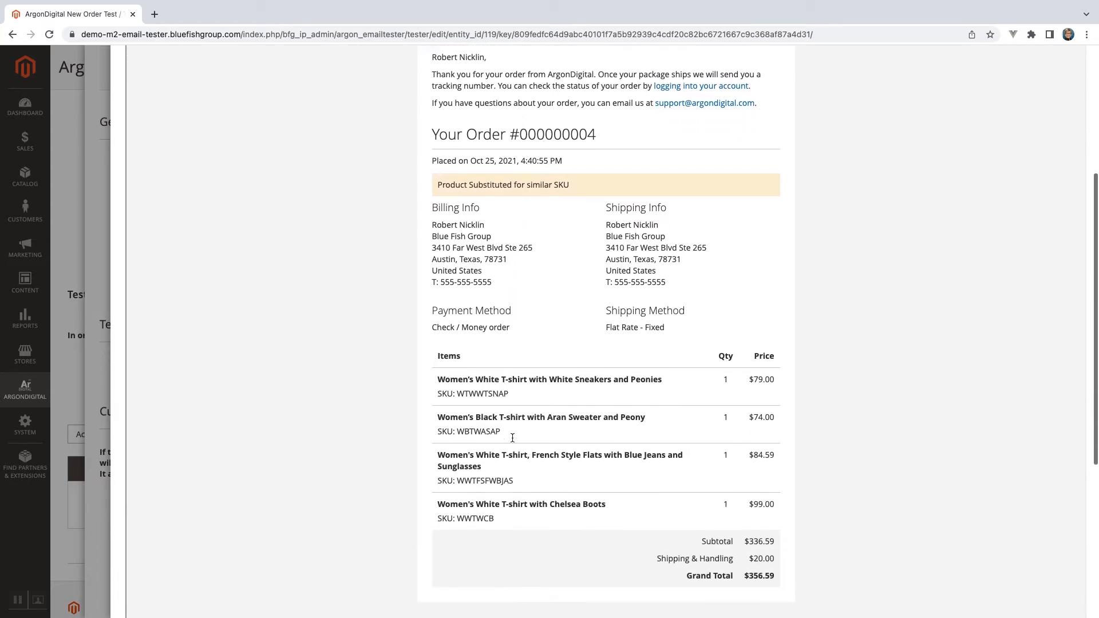
pyautogui.scroll(-2, 512, 438)
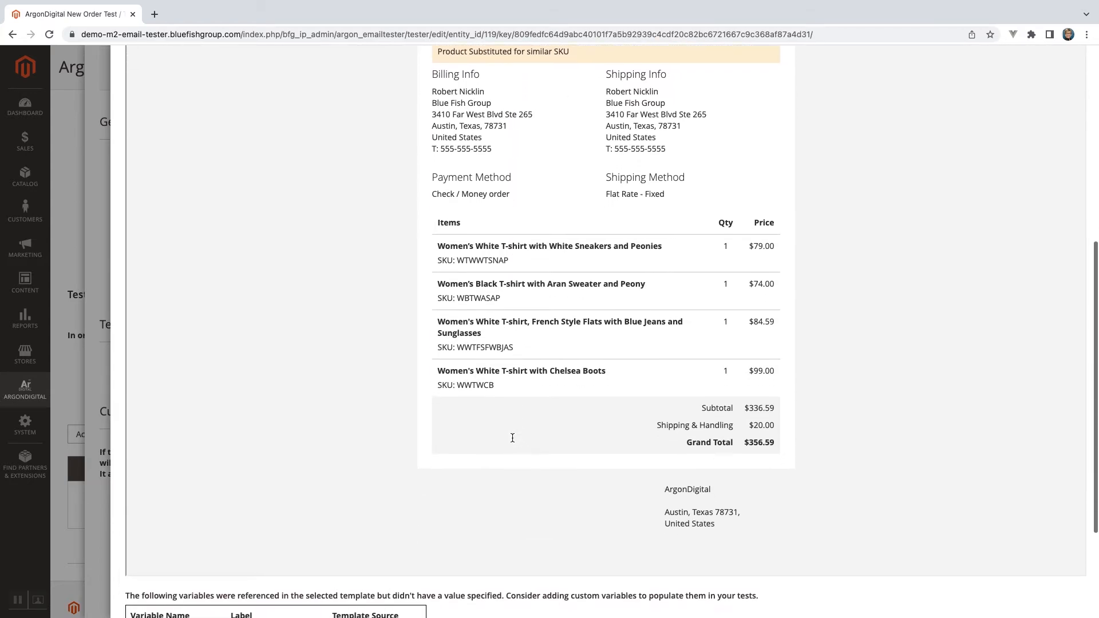
pyautogui.scroll(-2, 512, 441)
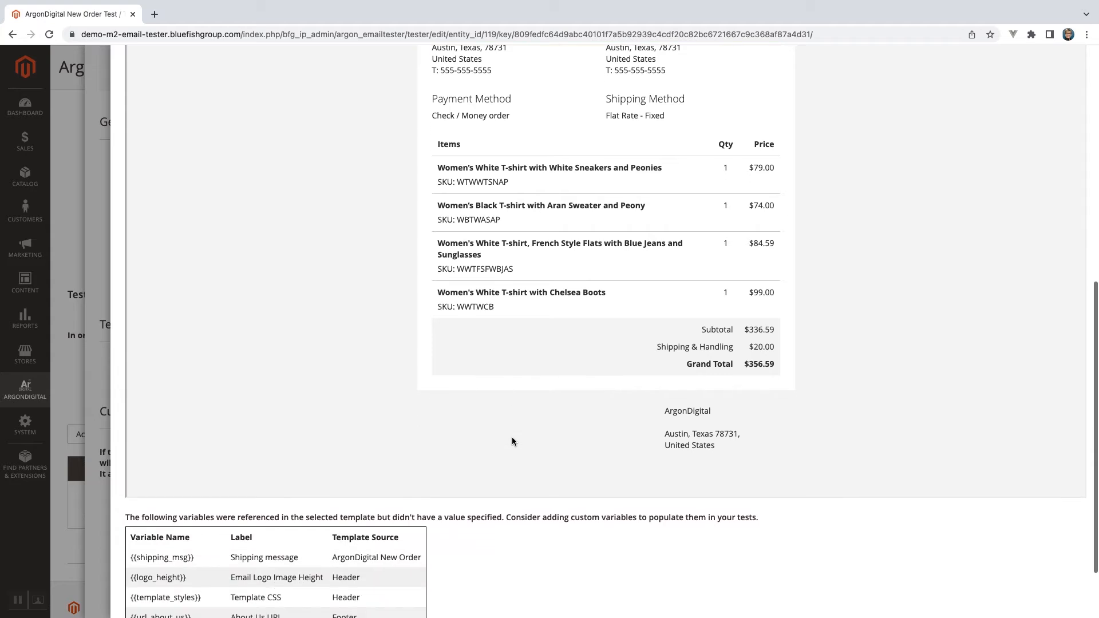
pyautogui.scroll(-2, 511, 441)
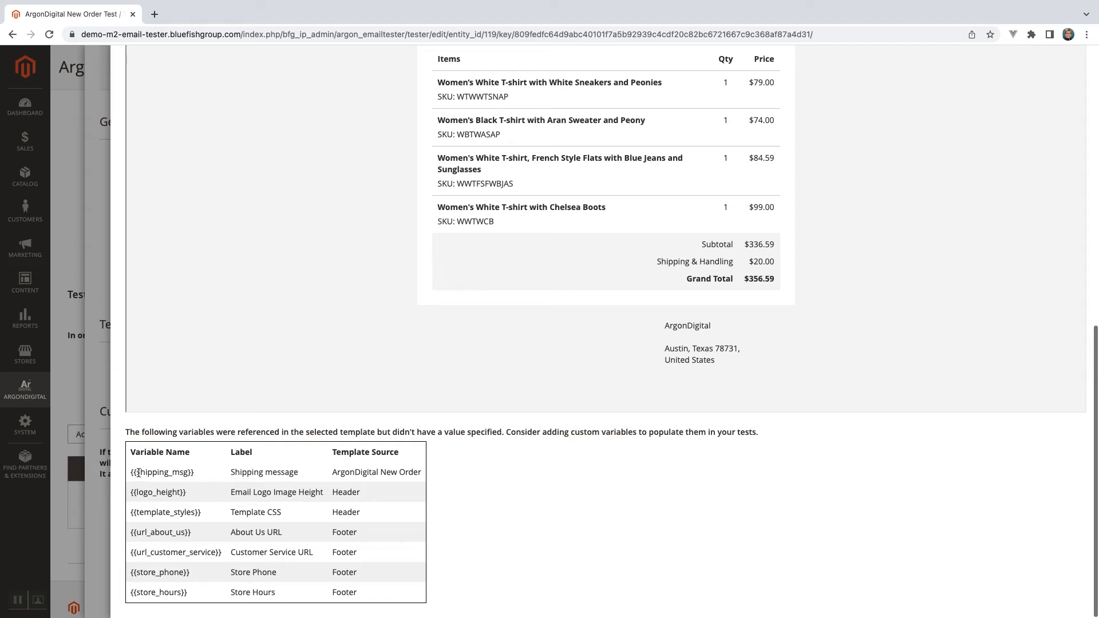
# Copy the variable name shipping_msg from the preview and add a second custom field with that name.
pyautogui.moveTo(136, 472); pyautogui.dragTo(187, 472)
pyautogui.press('super+c')
pyautogui.scroll(10, 401, 335)
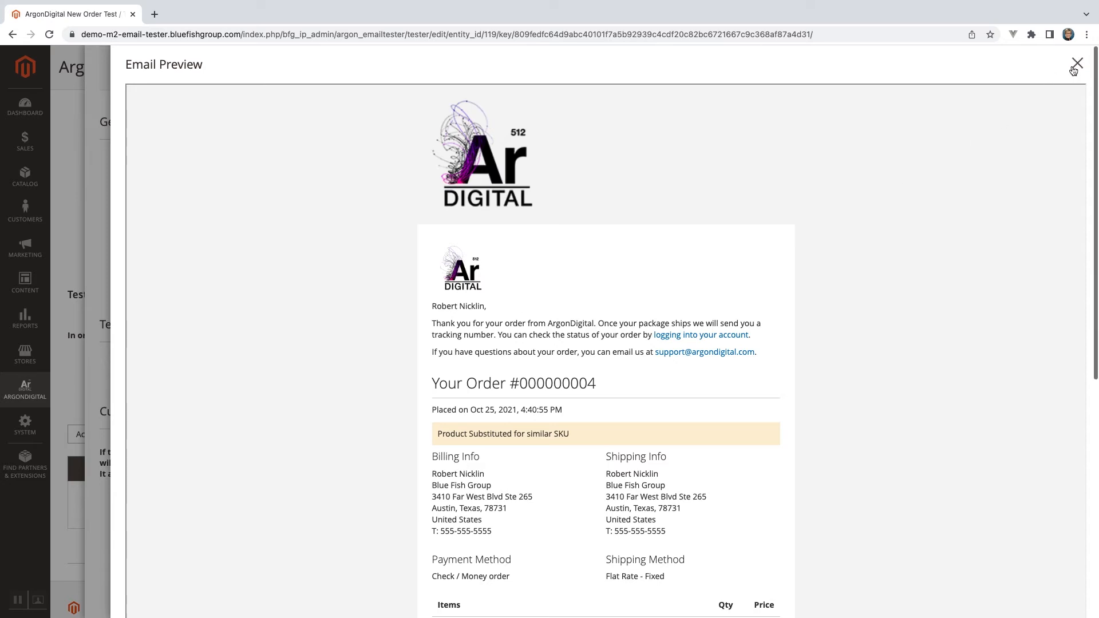
pyautogui.click(1077, 63)
pyautogui.scroll(-1, 555, 377)
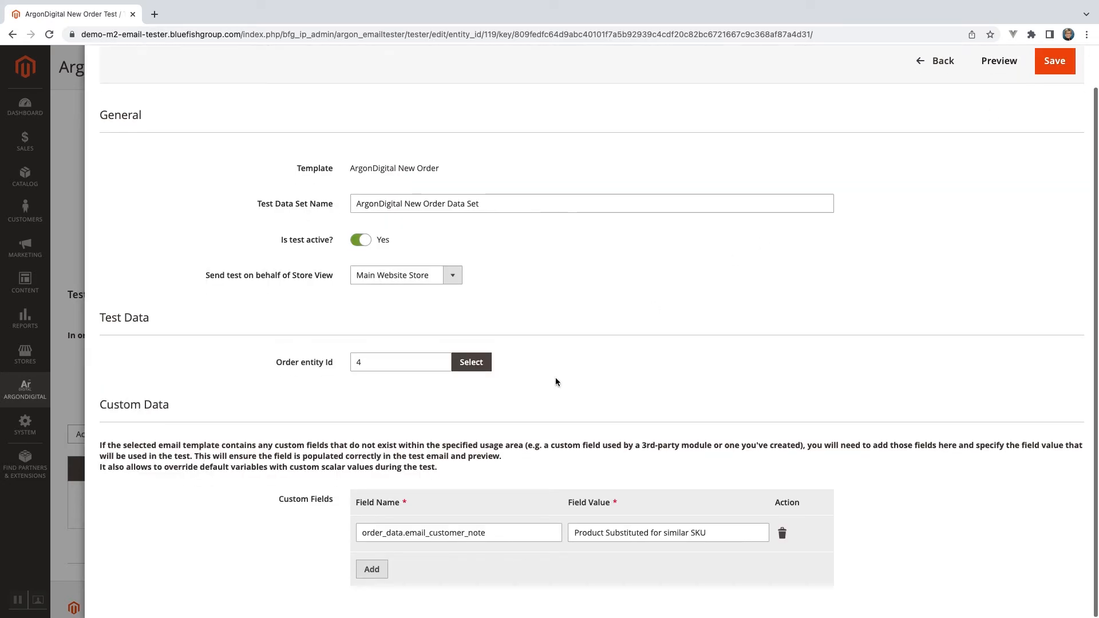
pyautogui.click(367, 572)
pyautogui.click(369, 570)
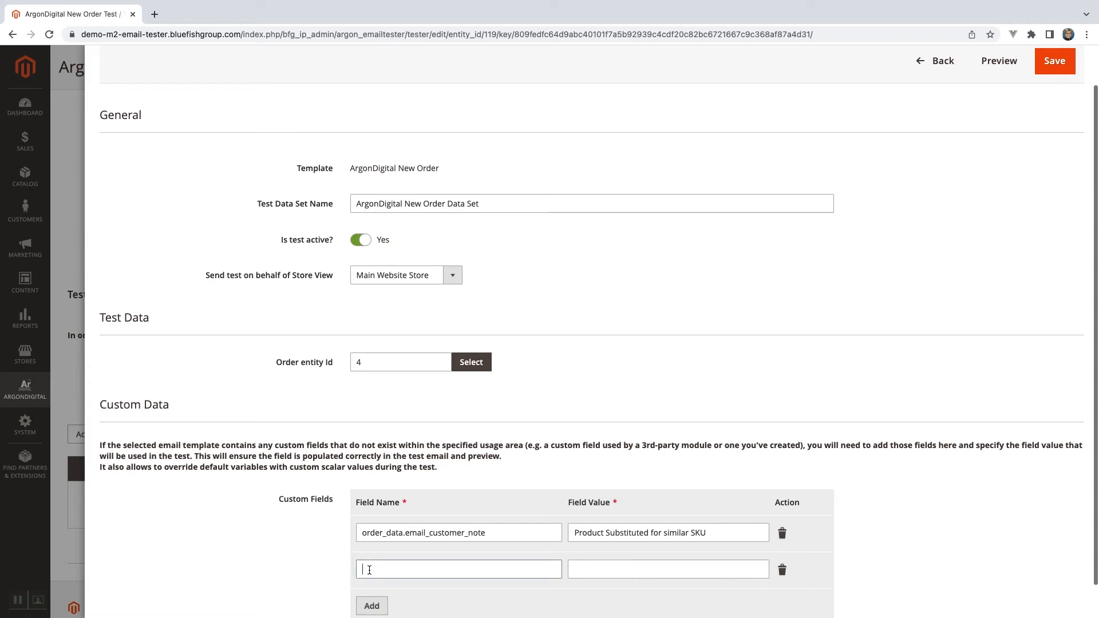
pyautogui.press('super+v')
# Set the shipping_msg field's value to "Must sign for package delivery".
pyautogui.click(579, 572)
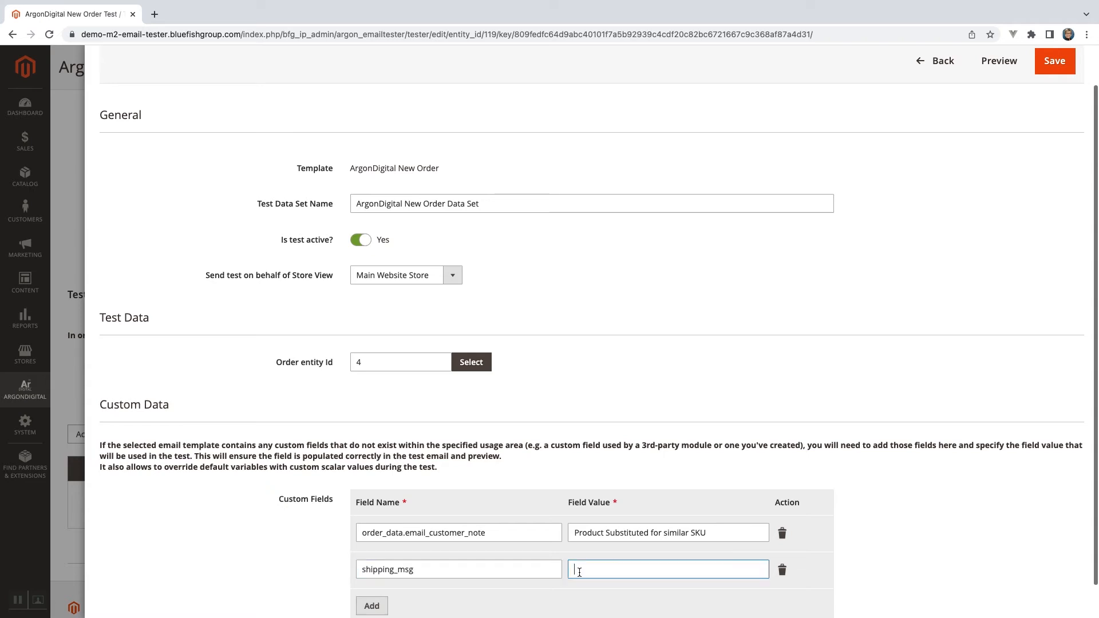
pyautogui.write('Must sign for package delivery')
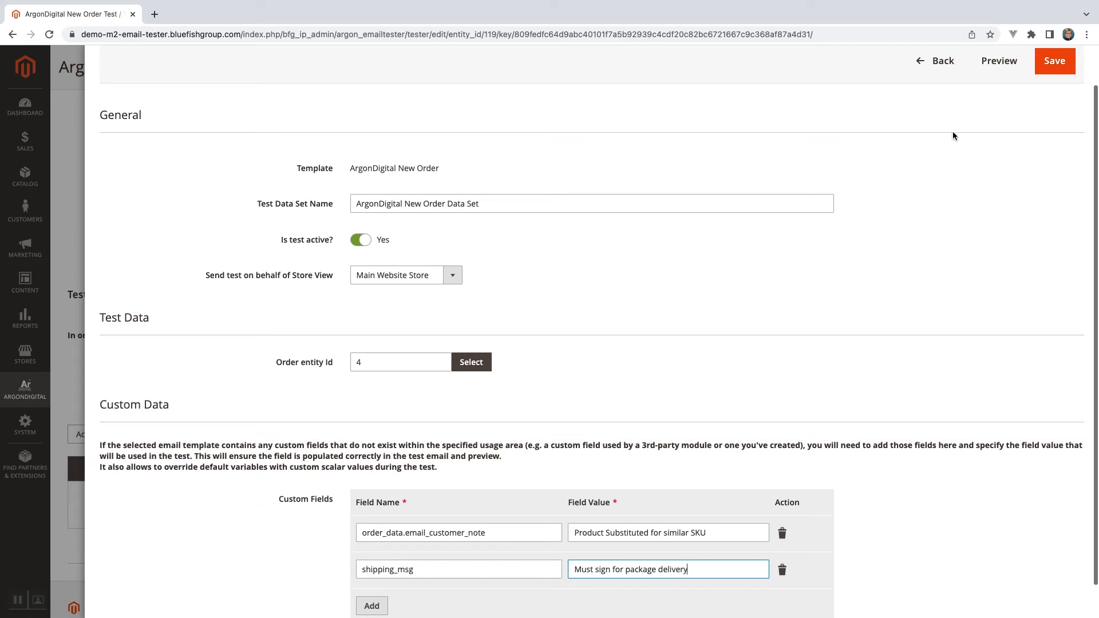
# Preview the email to check the shipping message under the shipping method and the remaining unpopulated variables.
pyautogui.click(997, 67)
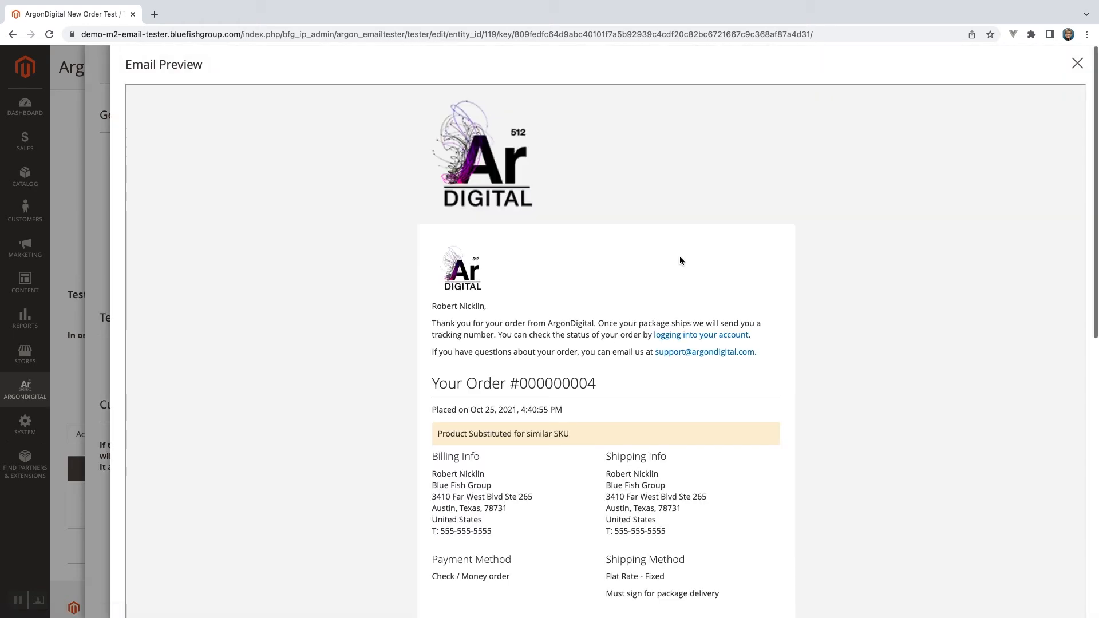
pyautogui.scroll(-3, 668, 360)
pyautogui.scroll(-5, 668, 362)
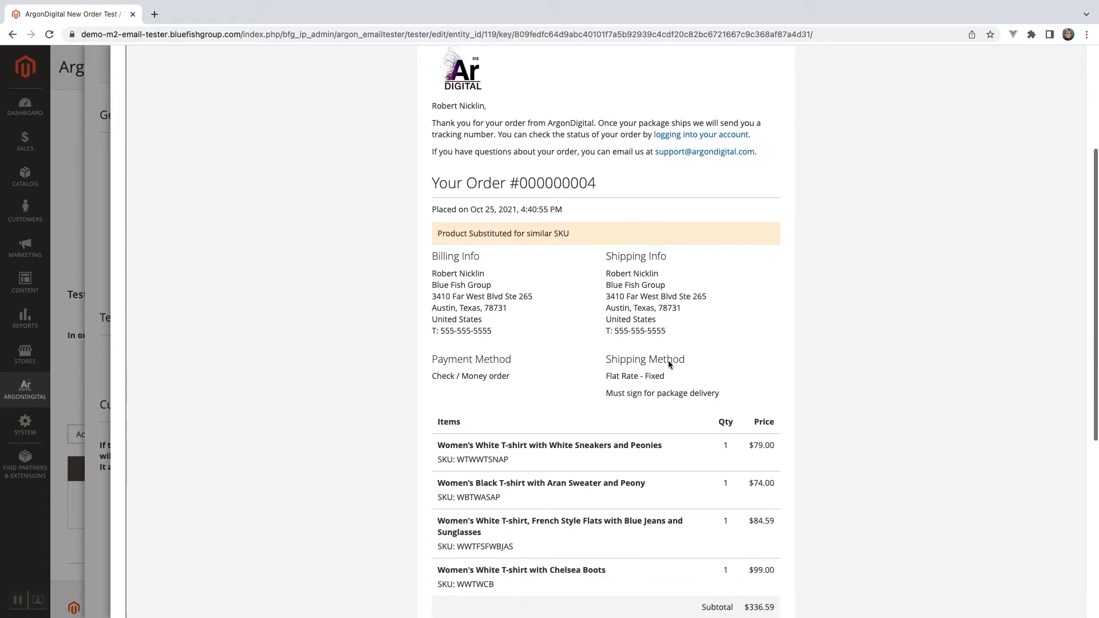
pyautogui.scroll(-1, 669, 362)
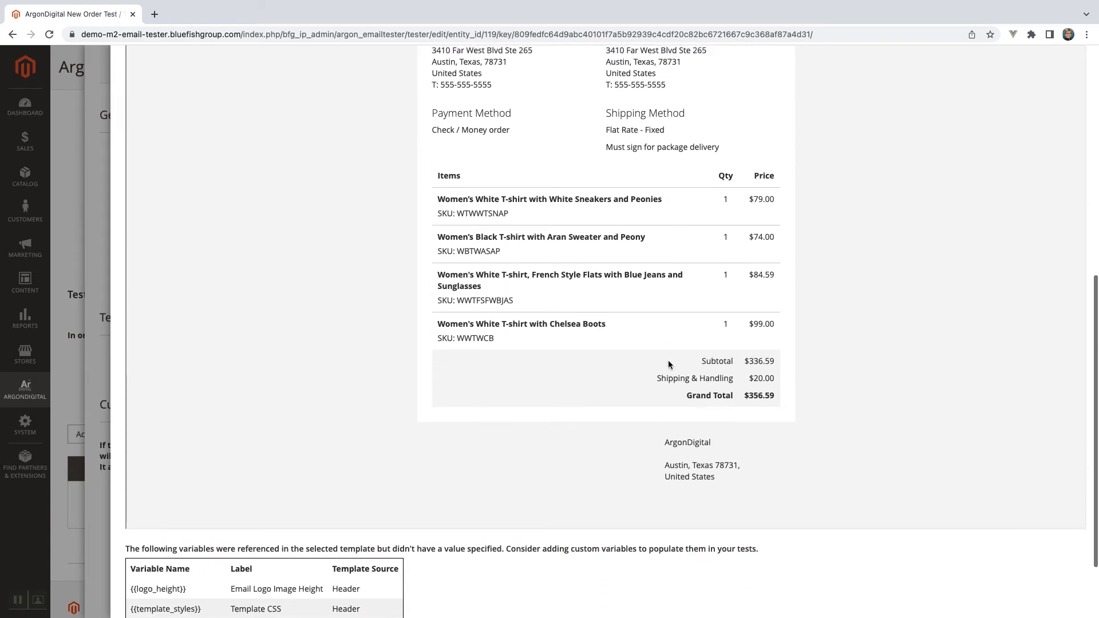
# Review the shipping message under the shipping method in the email preview and close the preview.
pyautogui.scroll(4, 668, 361)
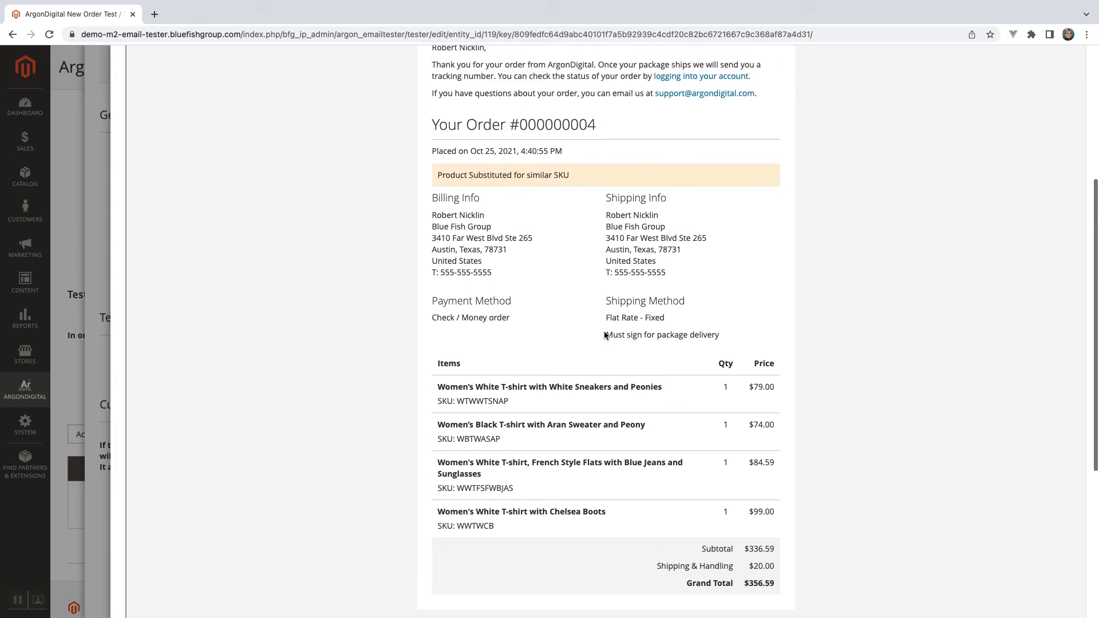
pyautogui.moveTo(602, 334); pyautogui.dragTo(724, 338)
pyautogui.click(756, 325)
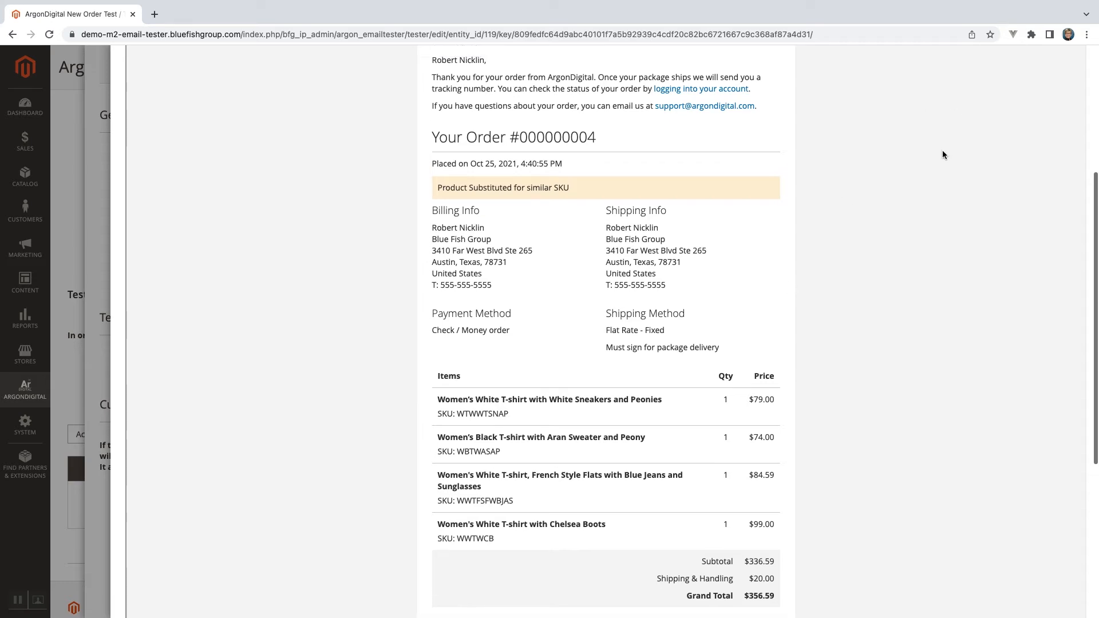
pyautogui.scroll(5, 942, 152)
pyautogui.click(1073, 63)
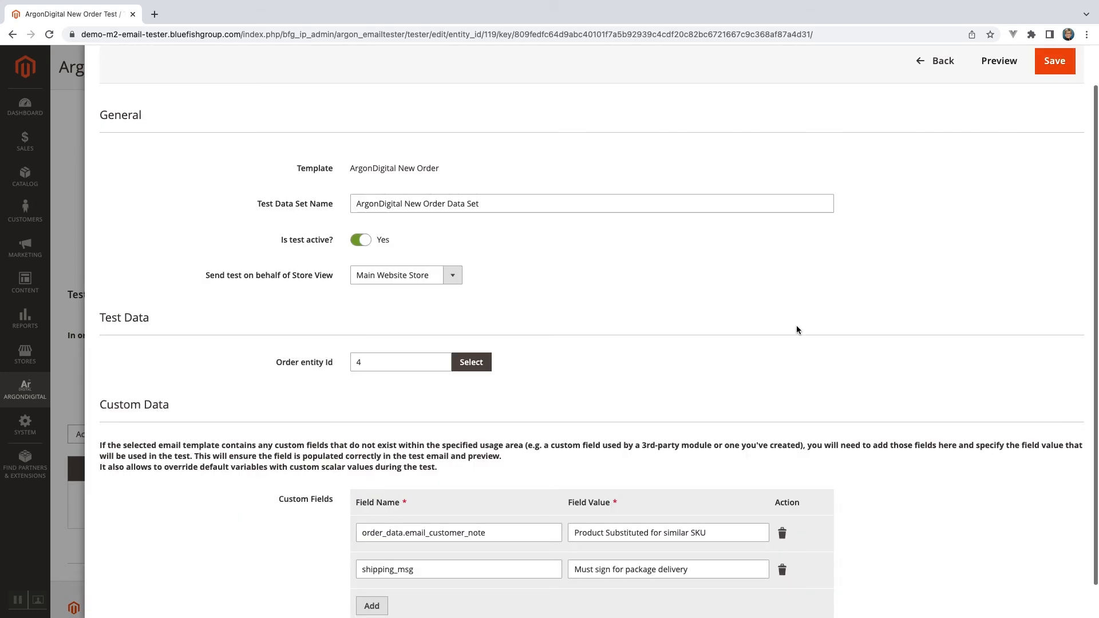
# Save the test data set with its two custom fields and run the ArgonDigital New Order Test.
pyautogui.scroll(-1, 797, 329)
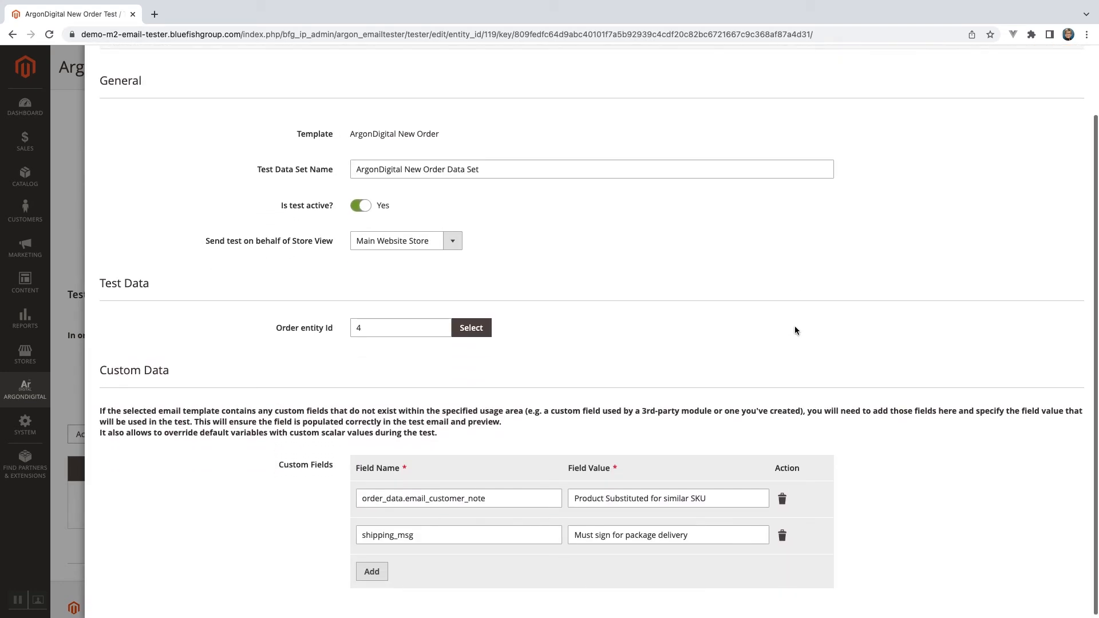
pyautogui.scroll(1, 795, 330)
pyautogui.click(1054, 108)
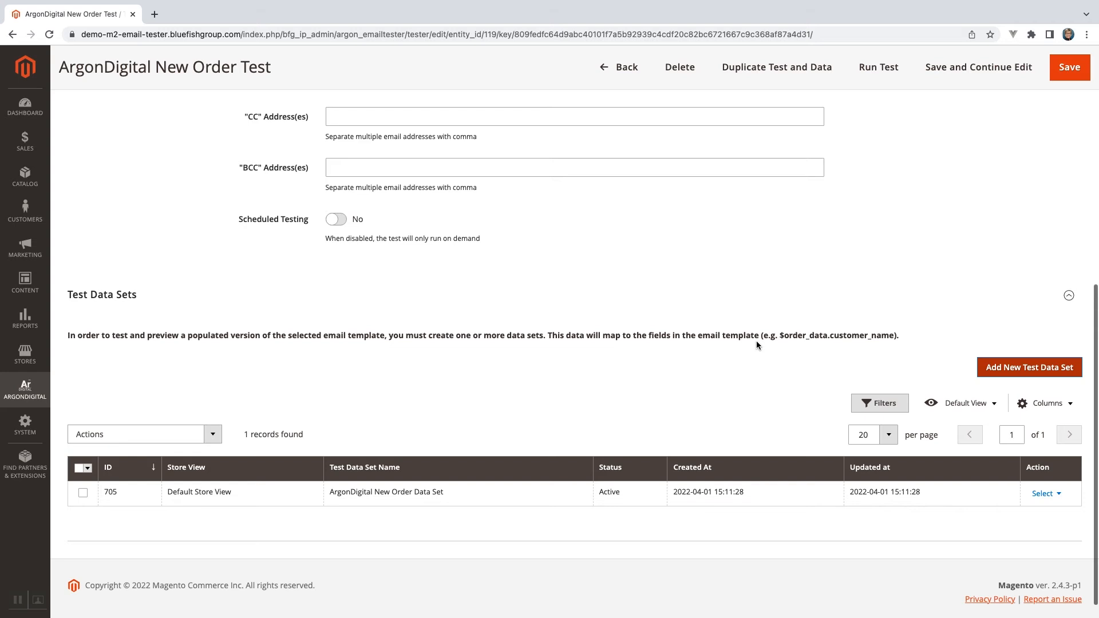
pyautogui.click(864, 75)
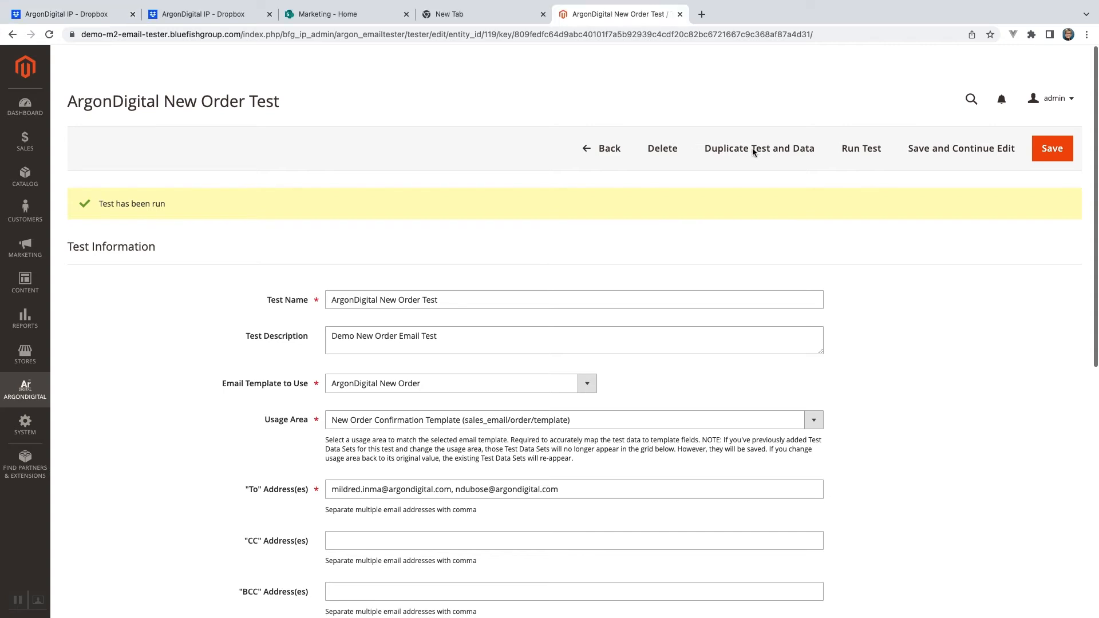
# Switch to Outlook, read through the received order confirmation test email, and return to the Magento admin in the browser.
pyautogui.press('super+Tab')
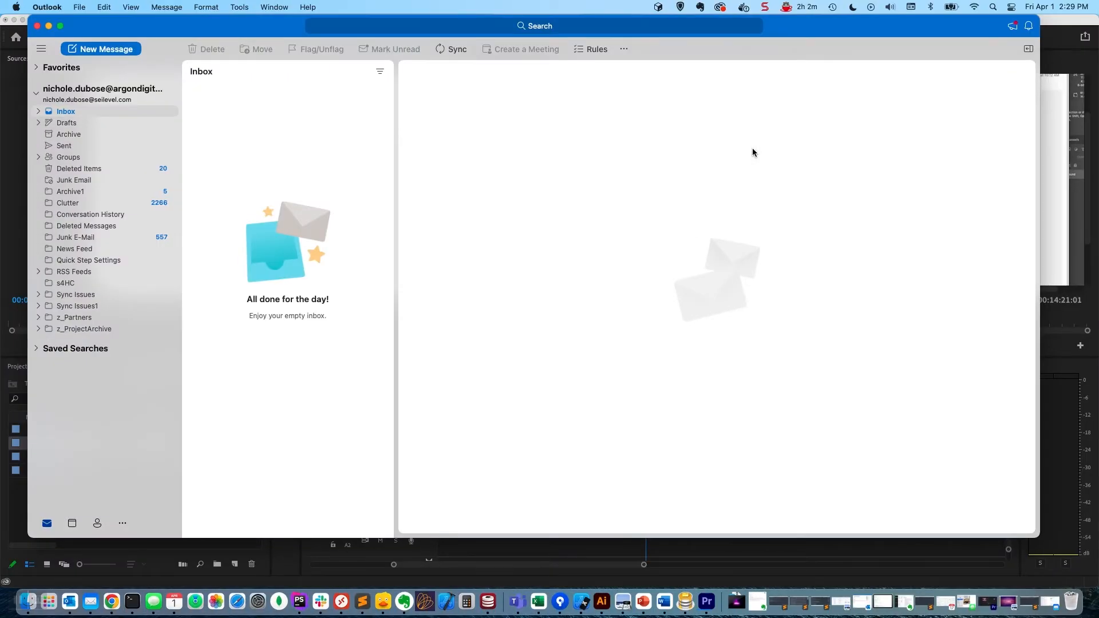
pyautogui.click(315, 115)
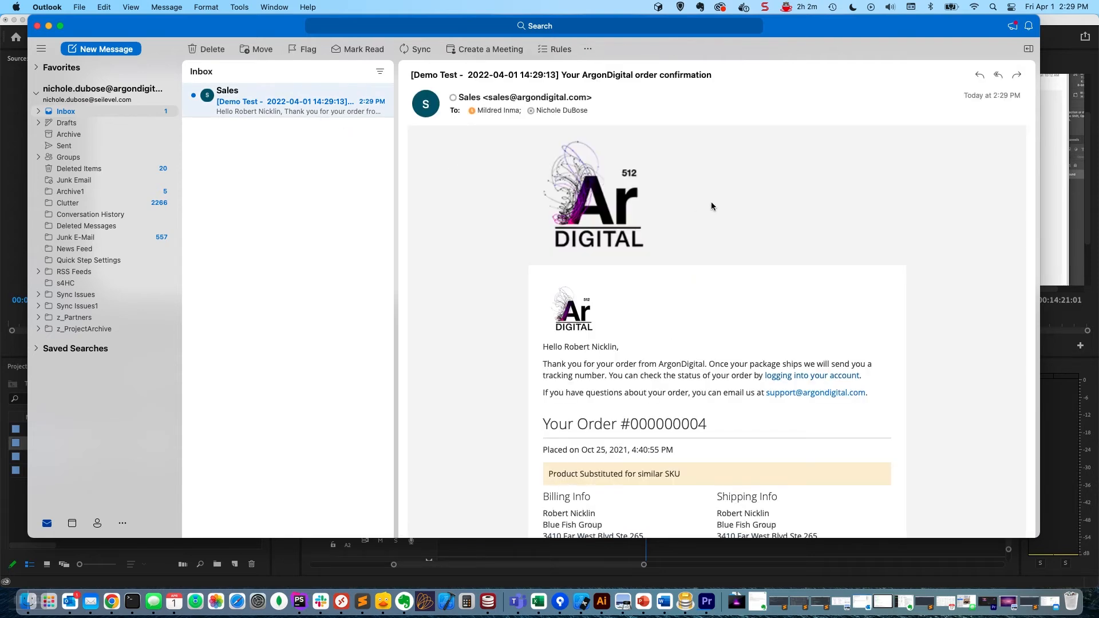
pyautogui.scroll(-5, 712, 205)
pyautogui.scroll(-5, 711, 206)
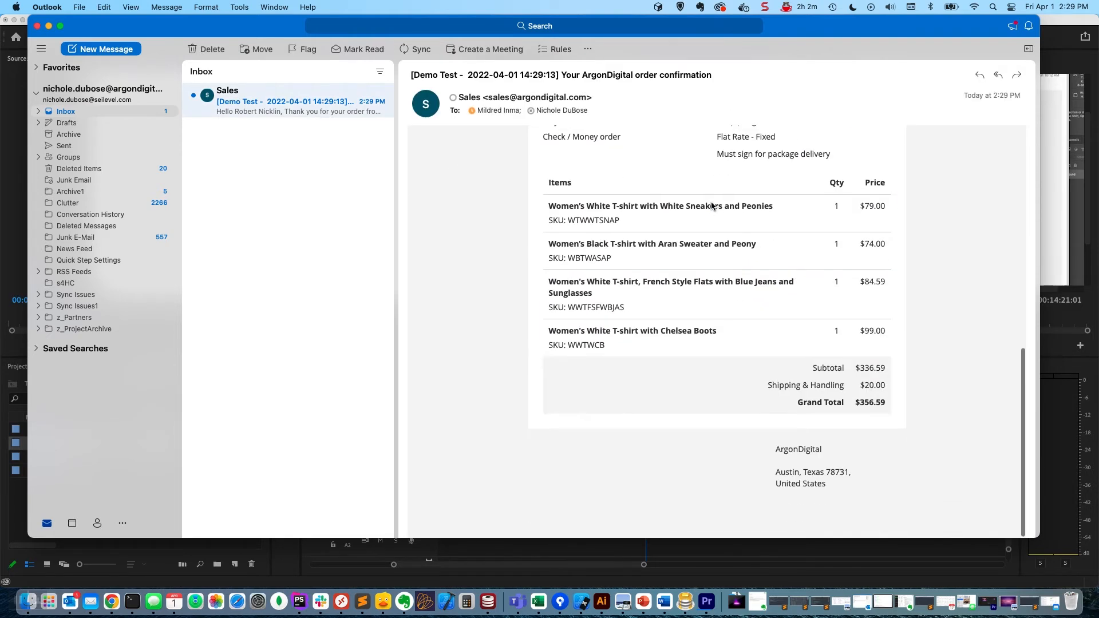
pyautogui.scroll(8, 711, 206)
pyautogui.scroll(3, 711, 205)
pyautogui.press('super+Tab')
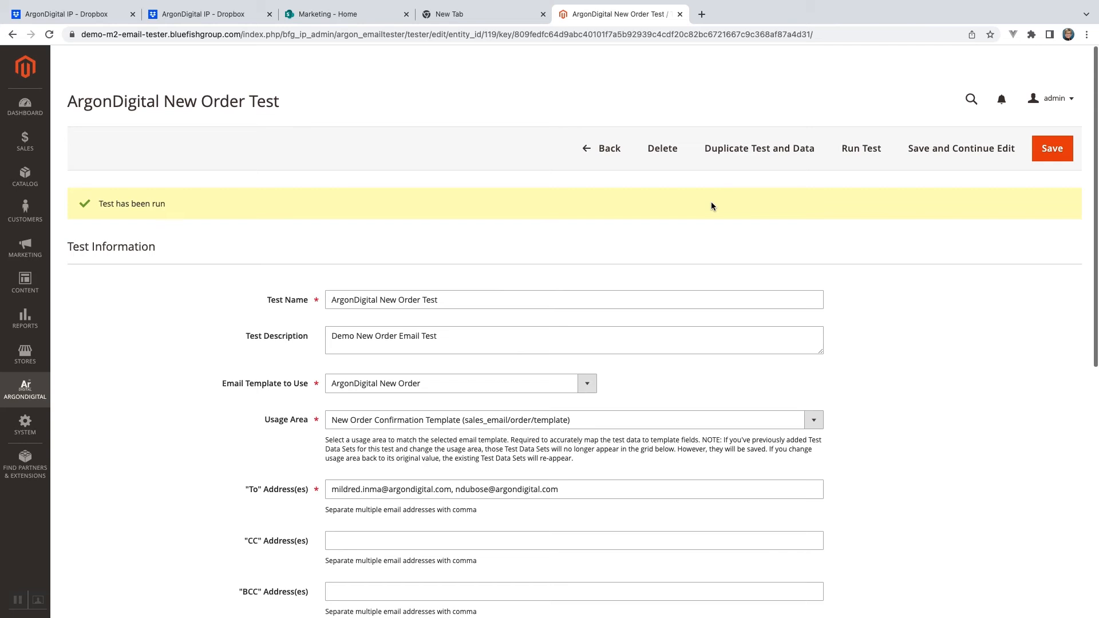
# Open the ArgonDigital Transactional Email Test Log.
pyautogui.scroll(-8, 711, 201)
pyautogui.click(25, 390)
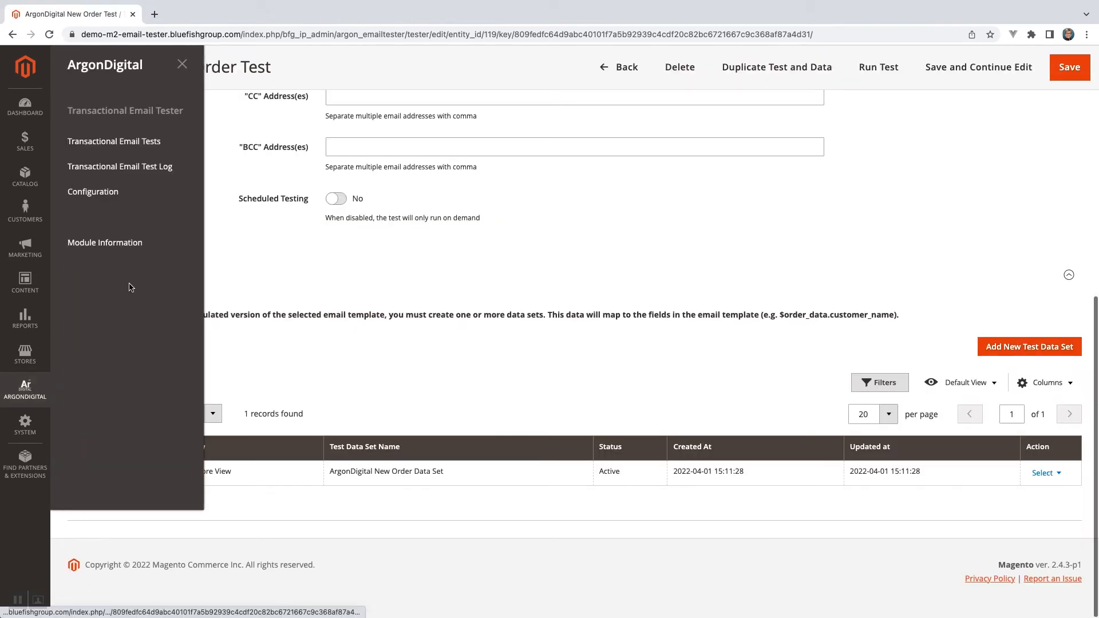
pyautogui.click(117, 166)
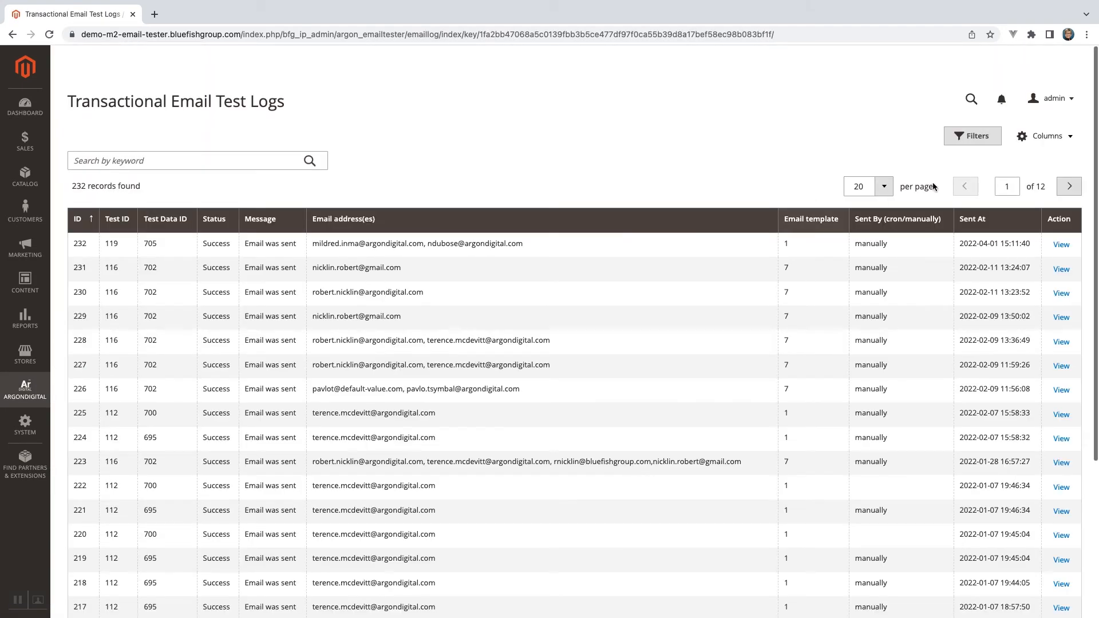
# Filter the test logs by the recipient's email address and examine the matching entries.
pyautogui.click(980, 137)
pyautogui.click(635, 261)
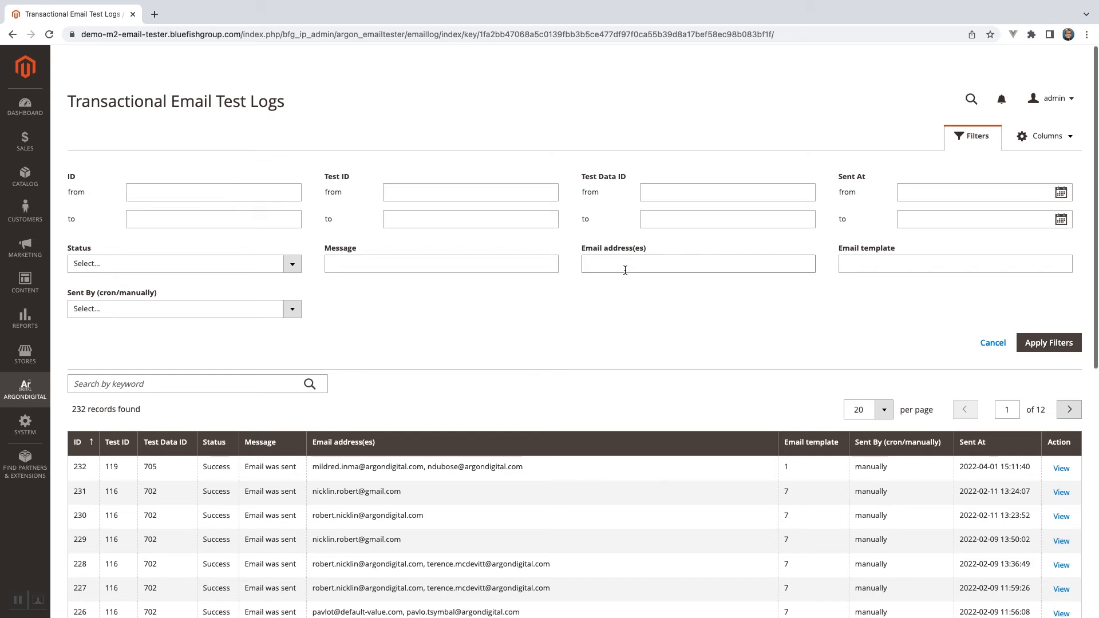
pyautogui.click(625, 268)
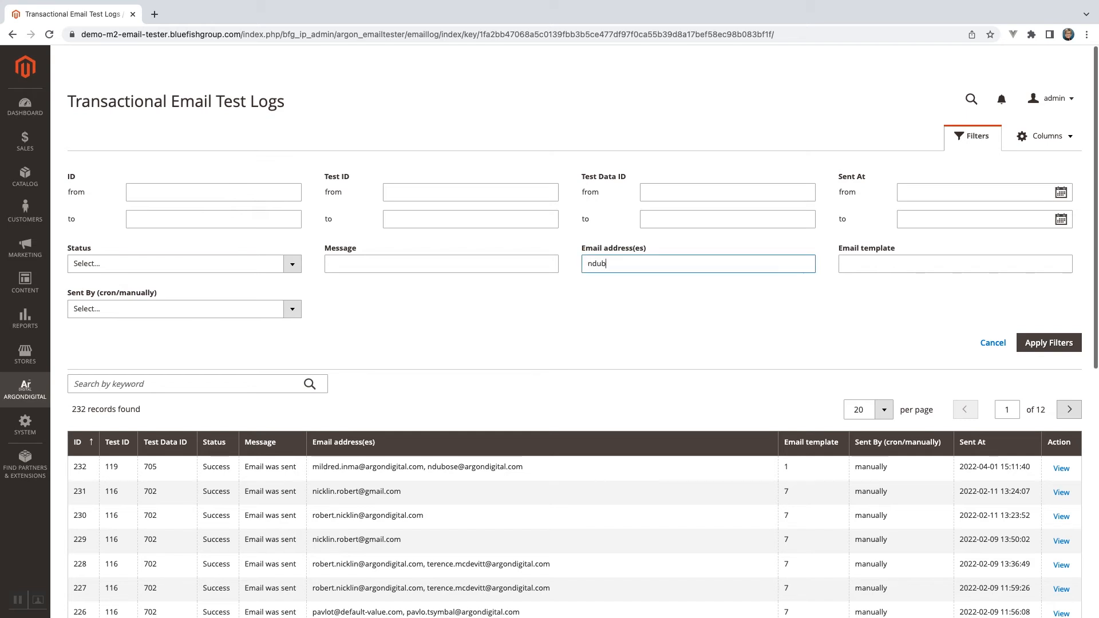
pyautogui.press('Return')
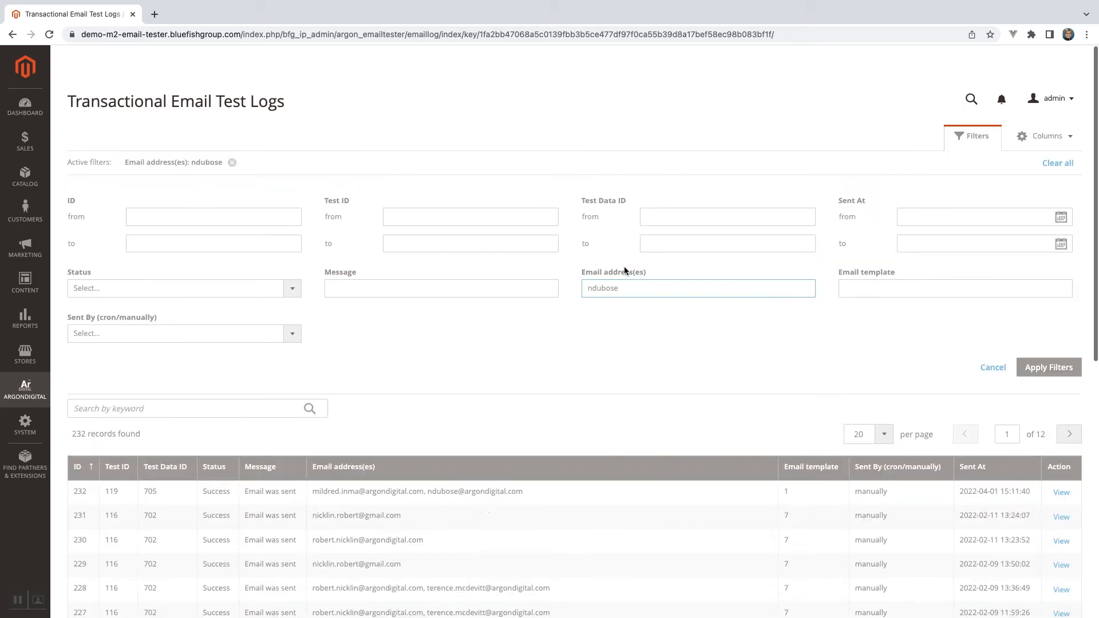
pyautogui.scroll(-2, 596, 329)
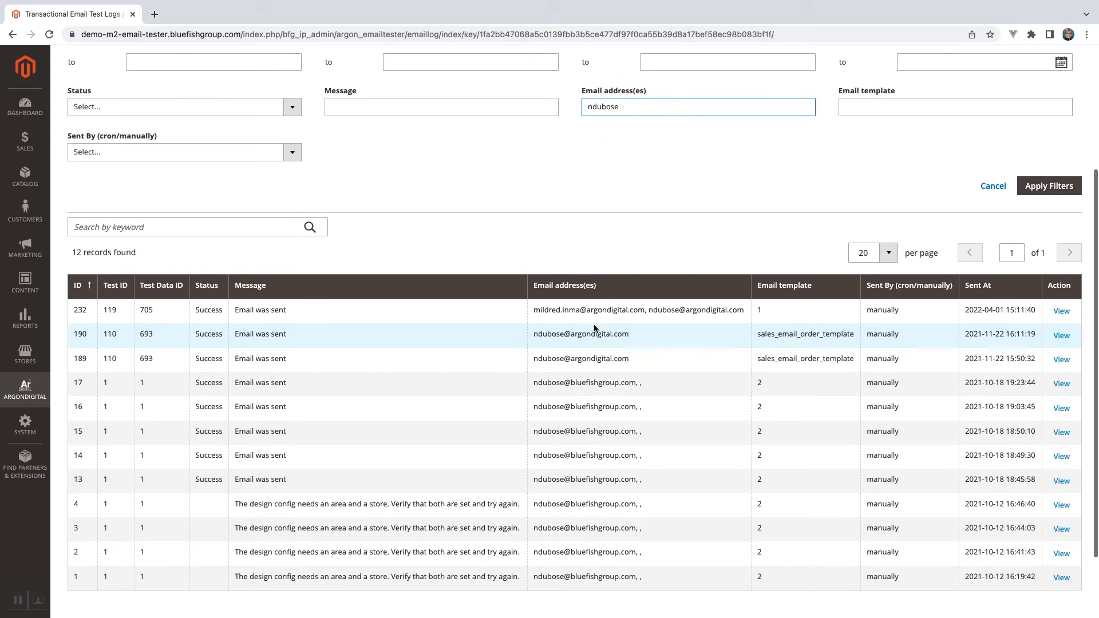
pyautogui.scroll(1, 596, 329)
pyautogui.scroll(1, 594, 326)
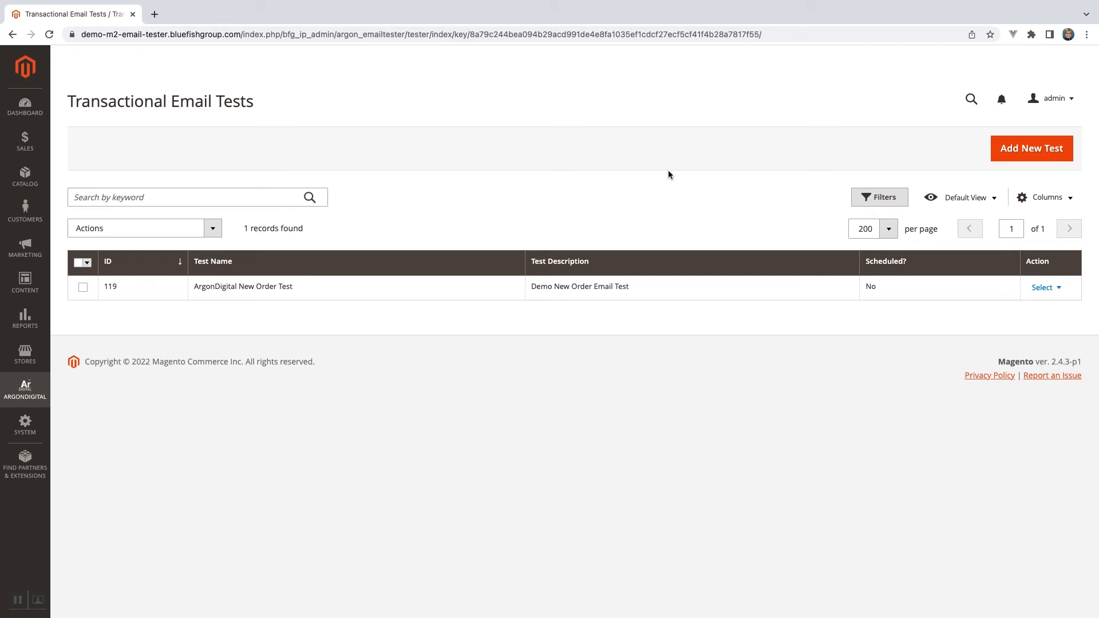
# Duplicate the ArgonDigital New Order Test in the Transactional Email Tests list and open the copy for editing.
pyautogui.click(1043, 288)
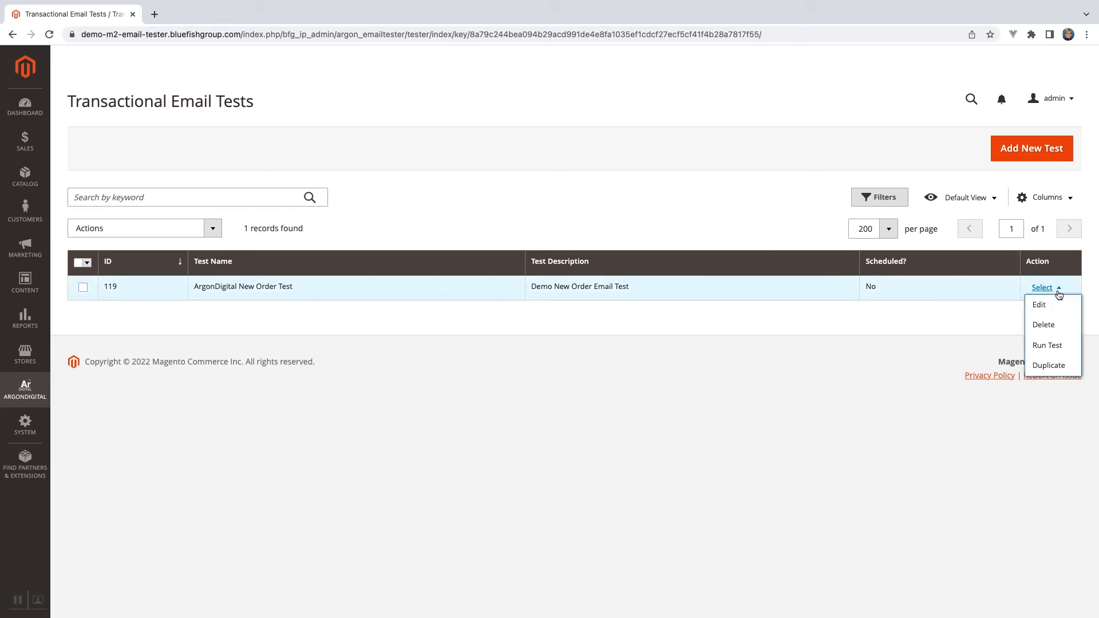
pyautogui.click(1037, 368)
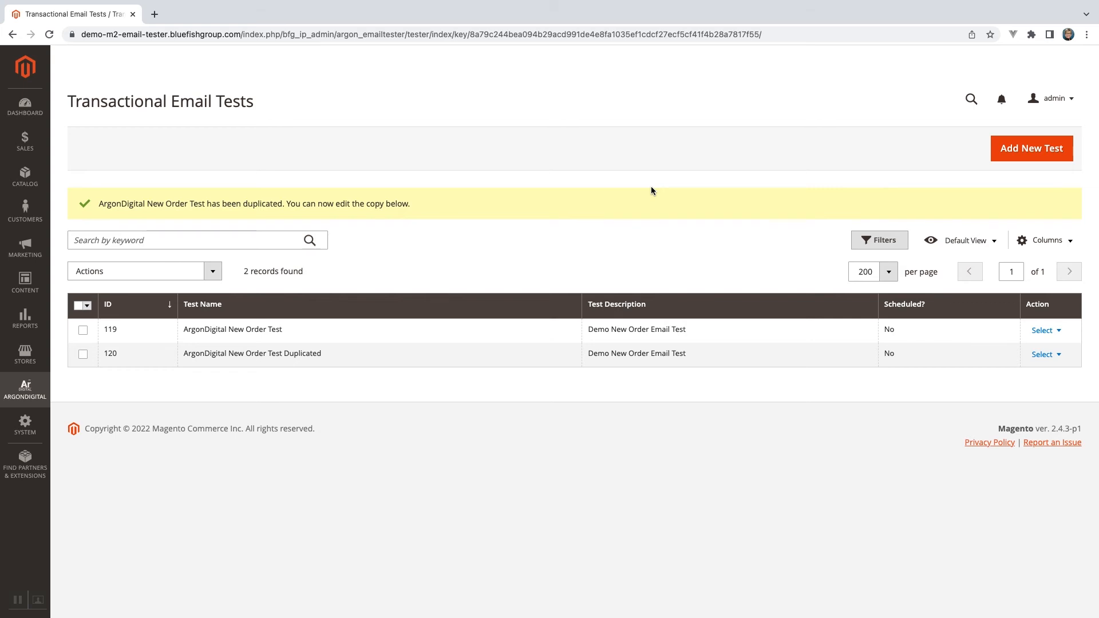
pyautogui.click(1059, 356)
pyautogui.click(1050, 376)
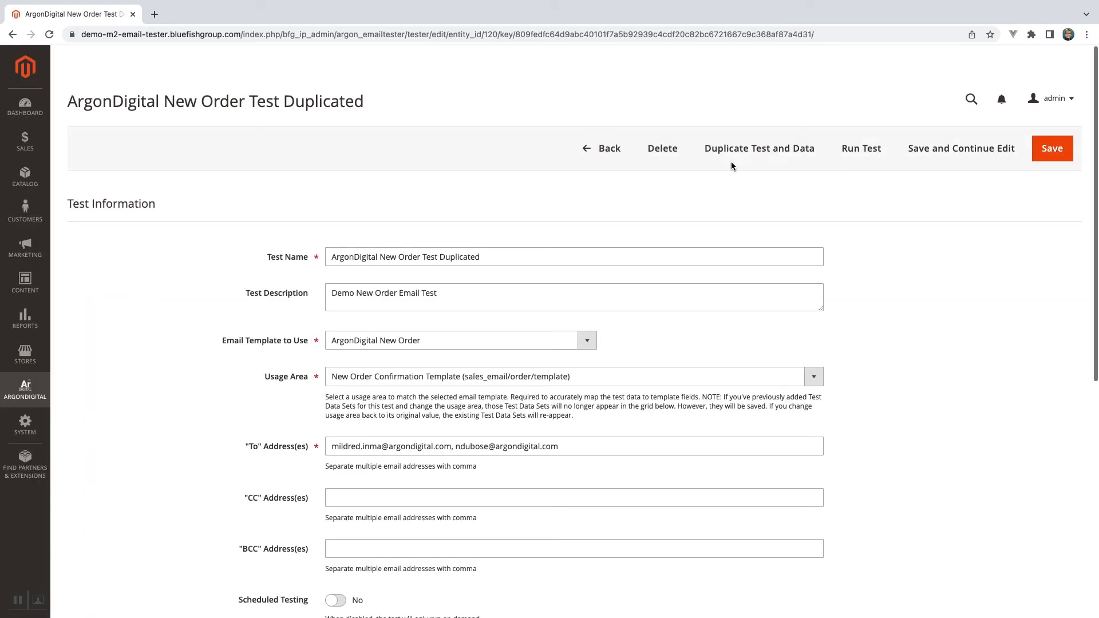
# Rename the duplicated test "ArgonDigital New Order for Guest Test" and set its description to "Demo New Order Email for Guest Test".
pyautogui.click(423, 256)
pyautogui.moveTo(422, 257); pyautogui.dragTo(488, 257)
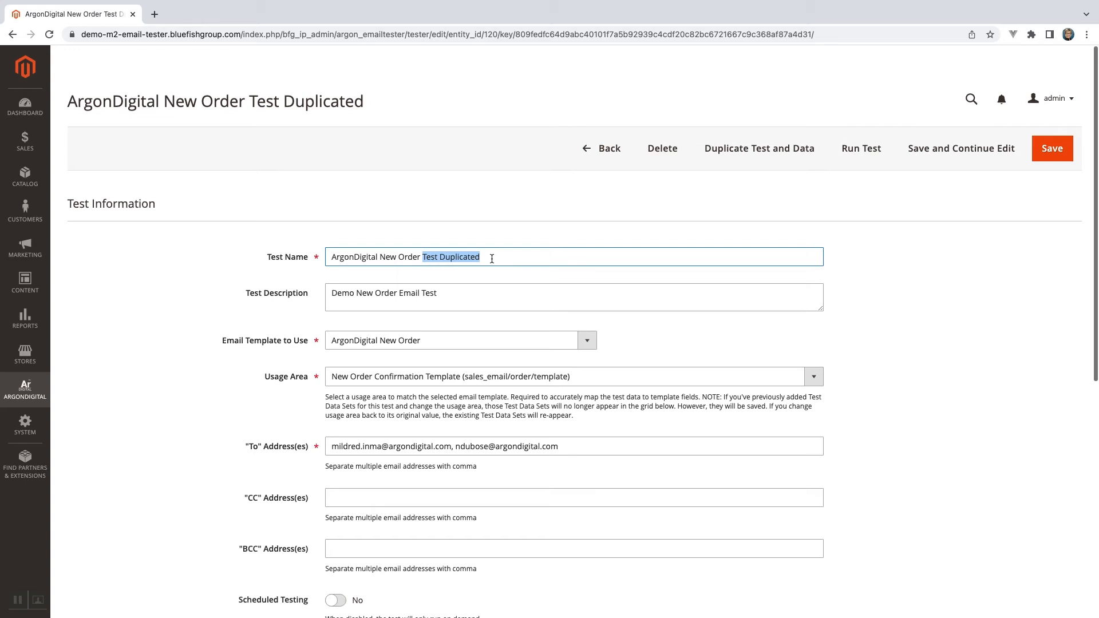
pyautogui.write('for Guest')
pyautogui.click(403, 294)
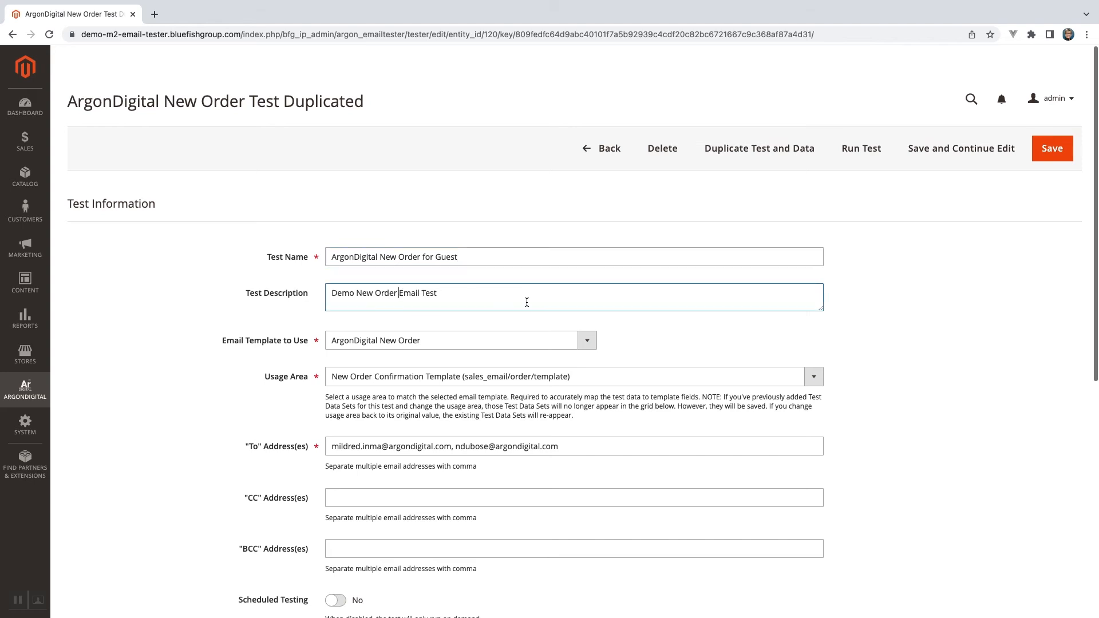
pyautogui.write('Guest')
# Set the email template to ArgonDigital New Order for Guest and the usage area to New Order Confirmation Template for Guest (sales_email/order/guest_template).
pyautogui.click(508, 341)
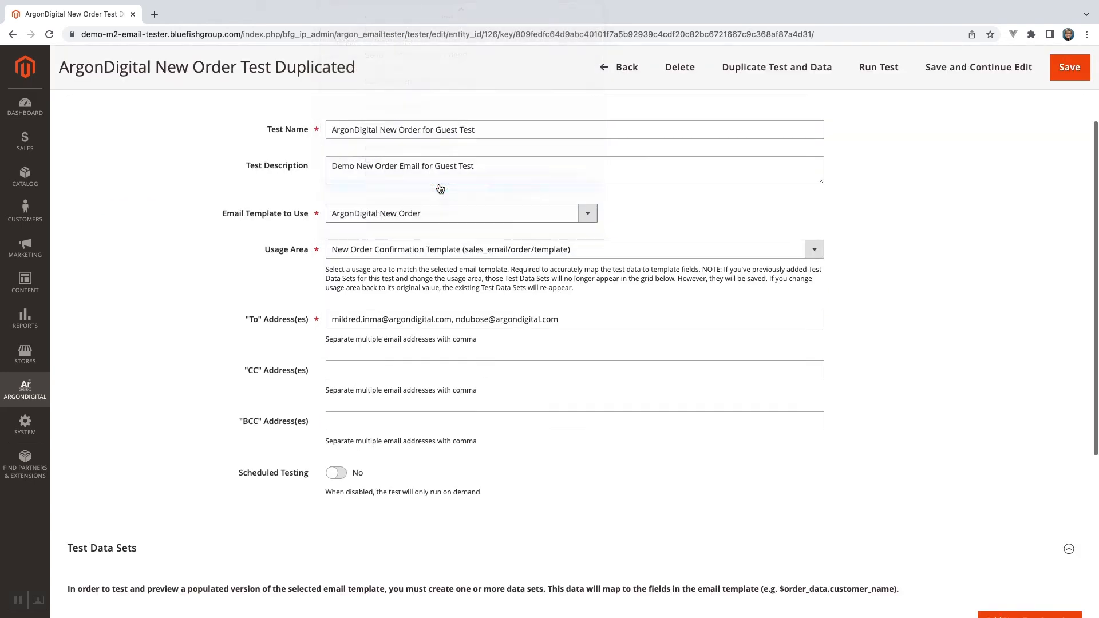
pyautogui.click(445, 250)
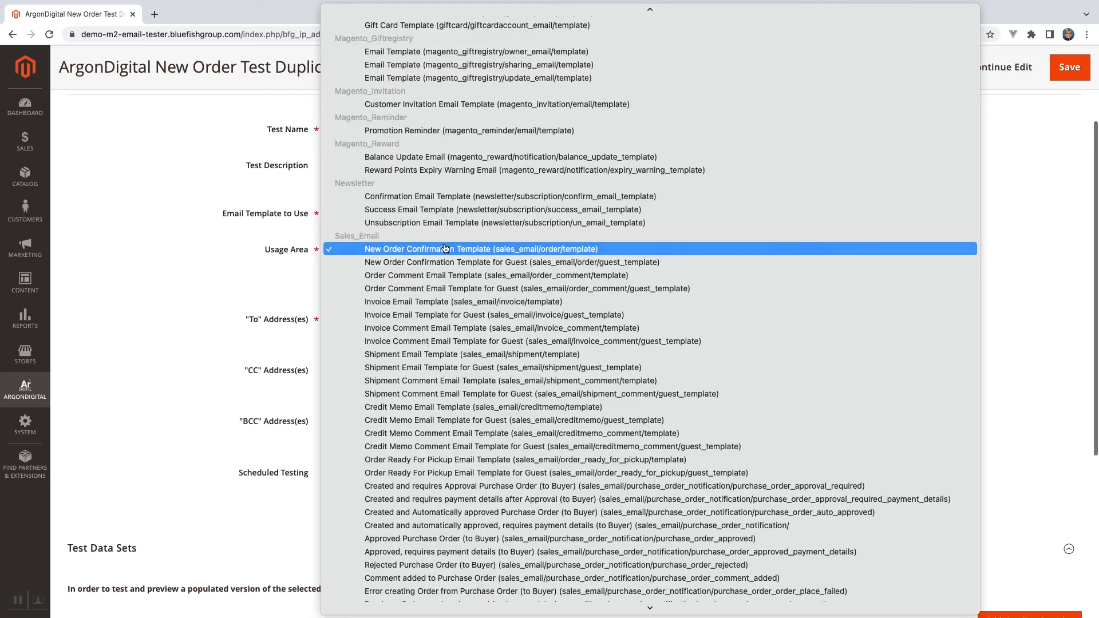
pyautogui.click(446, 262)
# Add a new test data set and name it "ArgonDigital New Order for Guest Data Set", reusing the template name.
pyautogui.scroll(-3, 708, 295)
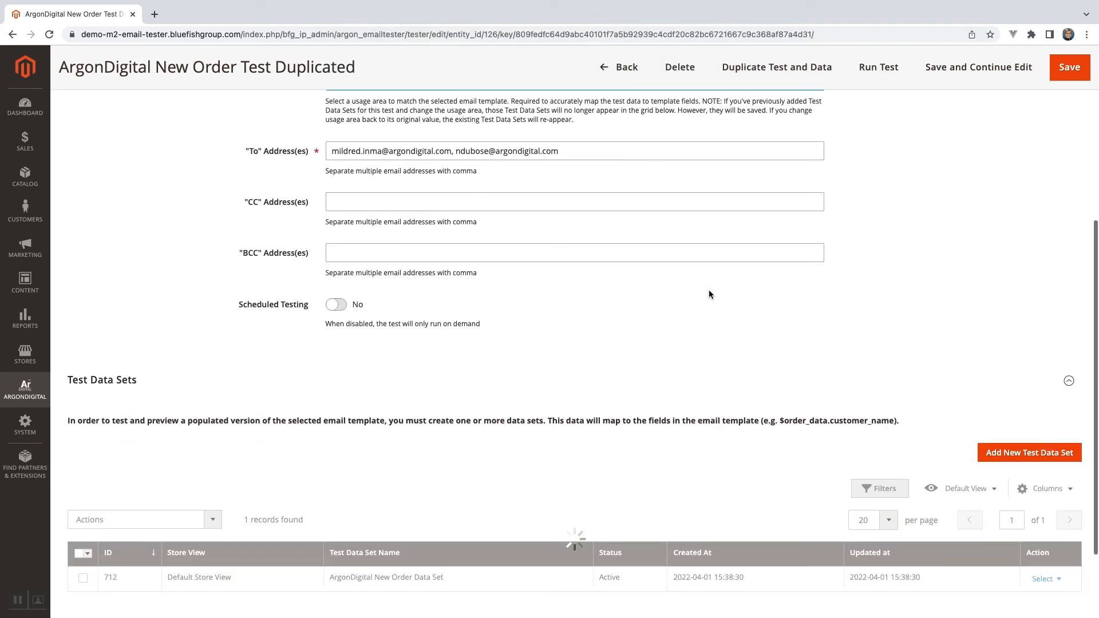
pyautogui.scroll(-2, 708, 294)
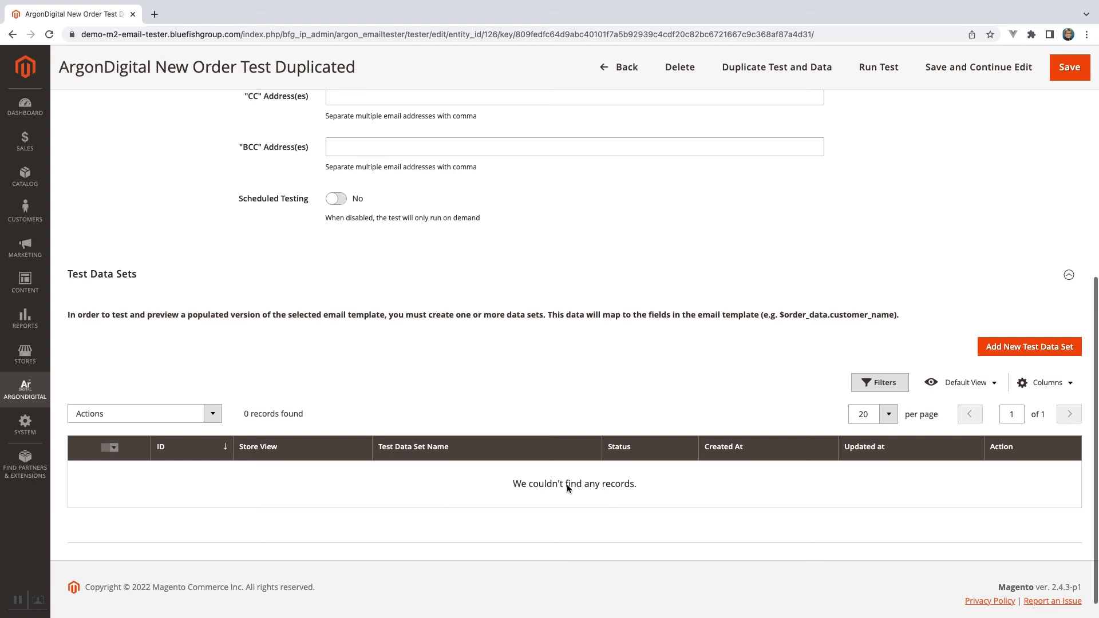
pyautogui.click(996, 346)
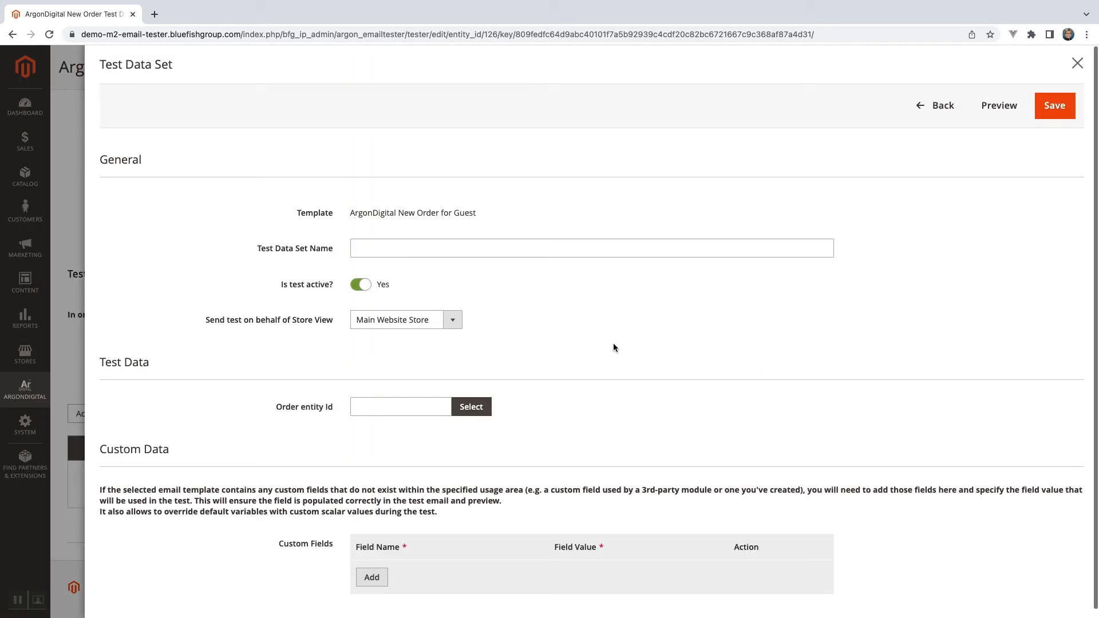
pyautogui.click(382, 250)
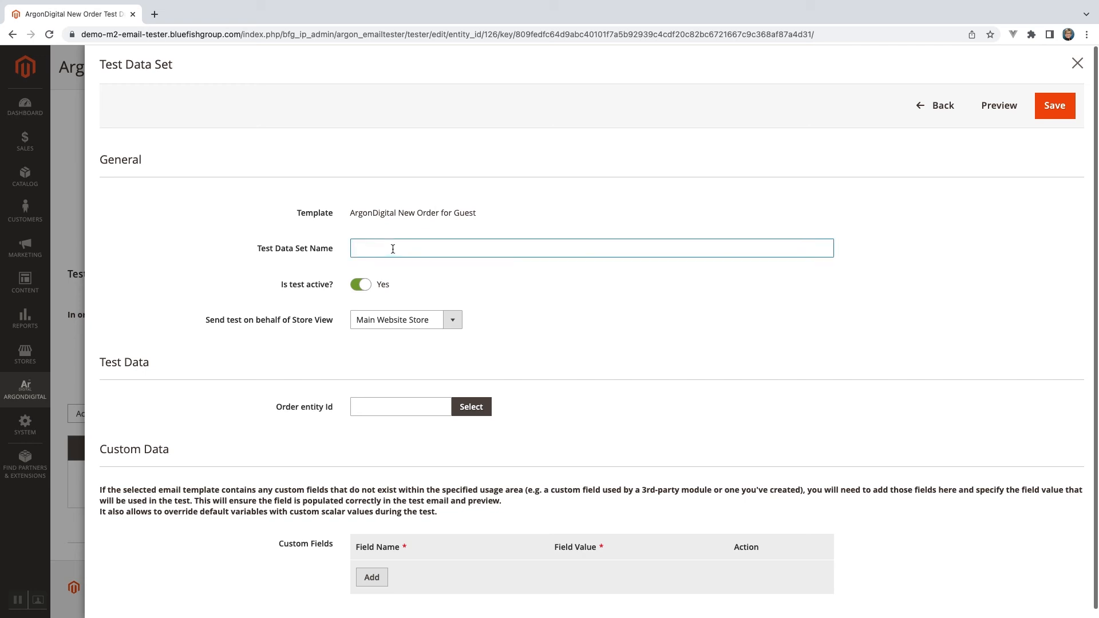
pyautogui.moveTo(350, 213); pyautogui.dragTo(524, 218)
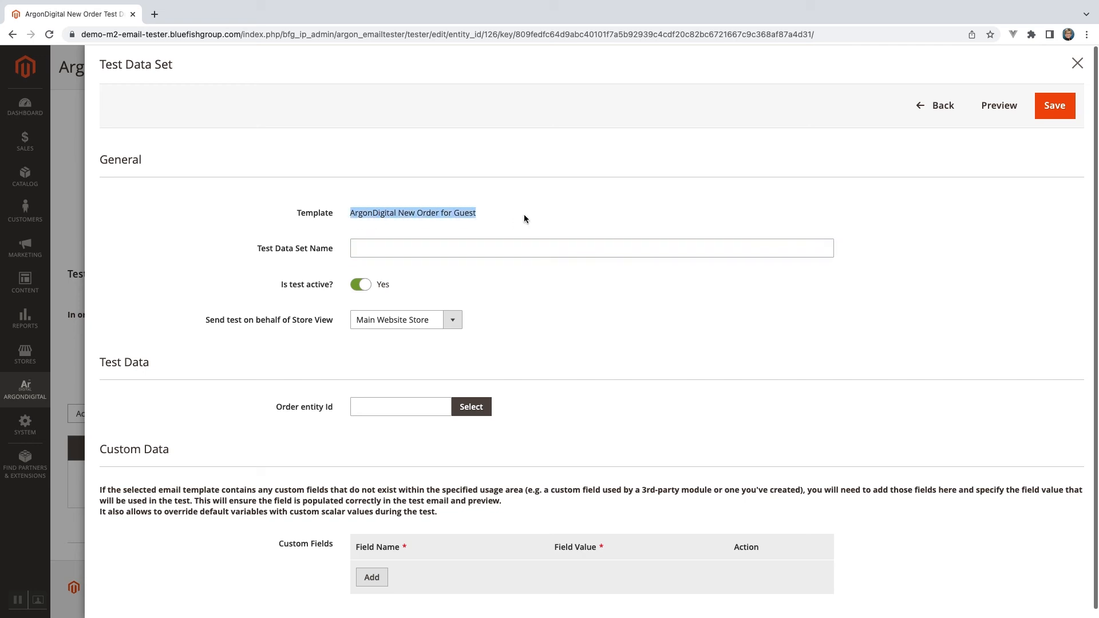
pyautogui.press('super+c')
pyautogui.click(404, 248)
pyautogui.press('super+v')
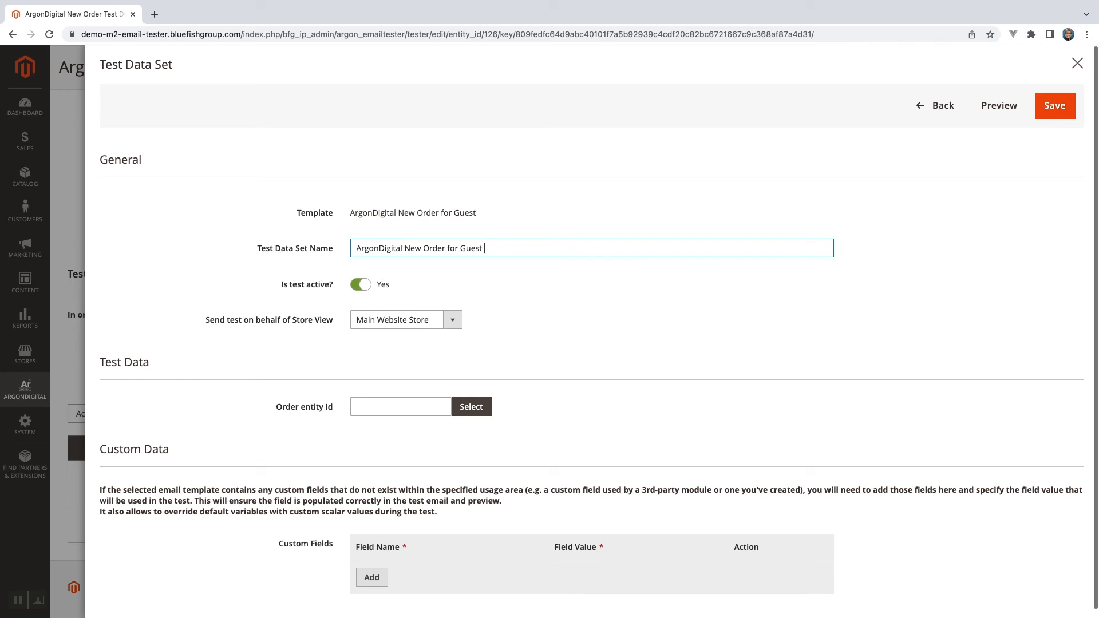
pyautogui.write('Dtat')
pyautogui.press('BackSpace')
pyautogui.press('BackSpace')
pyautogui.write('ata Set')
# Assign the completed order placed on Oct 27, 2021 at 4:44:09 PM as the guest data set's order.
pyautogui.scroll(-1, 496, 294)
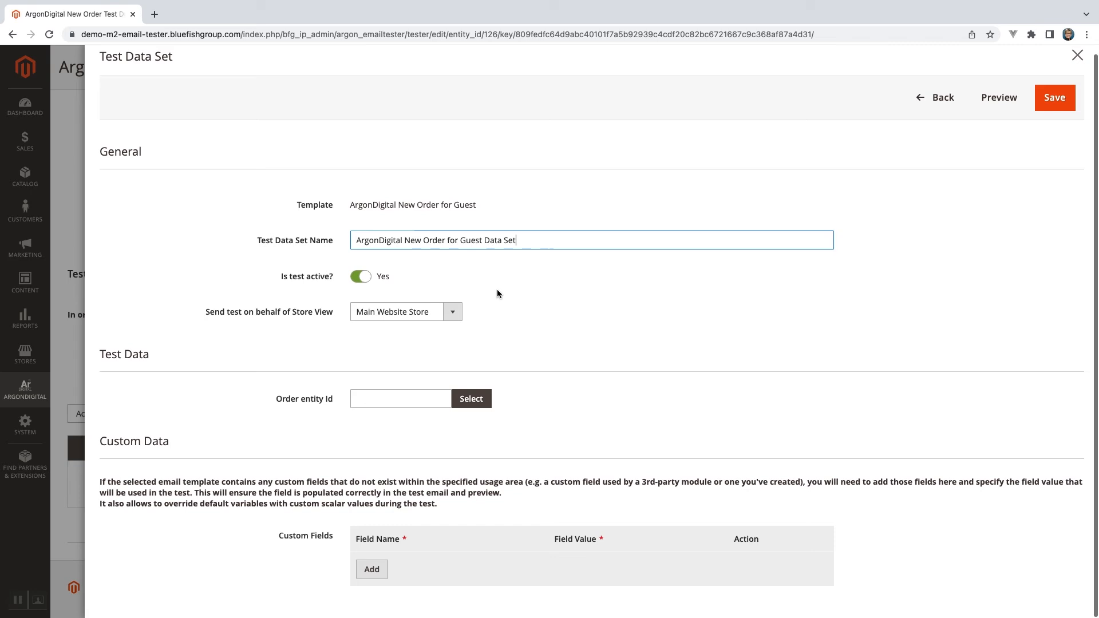
pyautogui.click(473, 399)
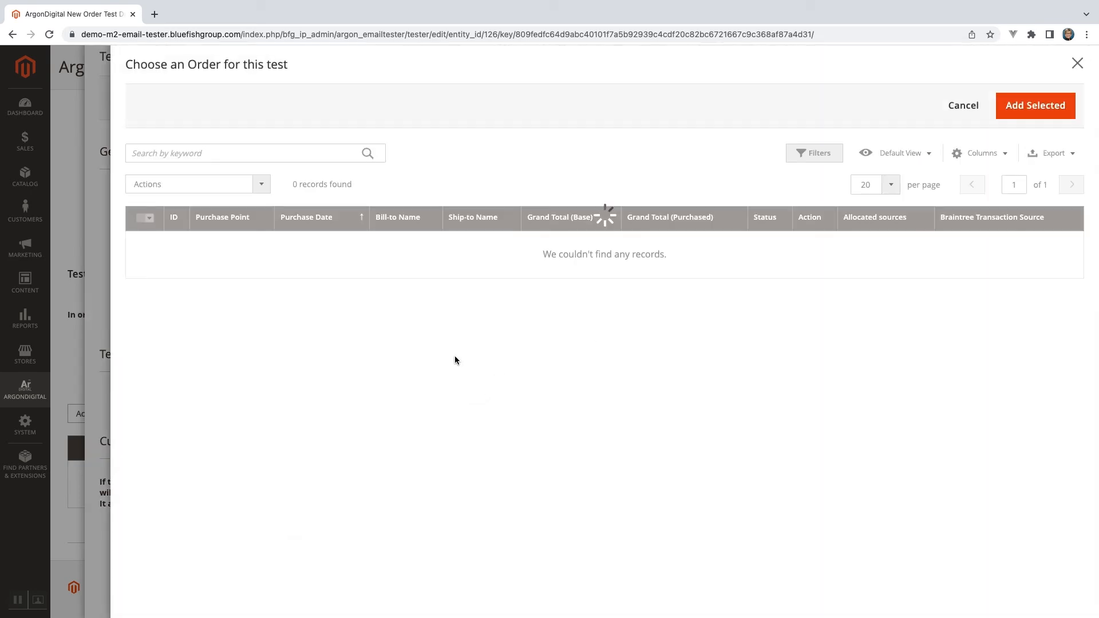
pyautogui.scroll(-2, 454, 360)
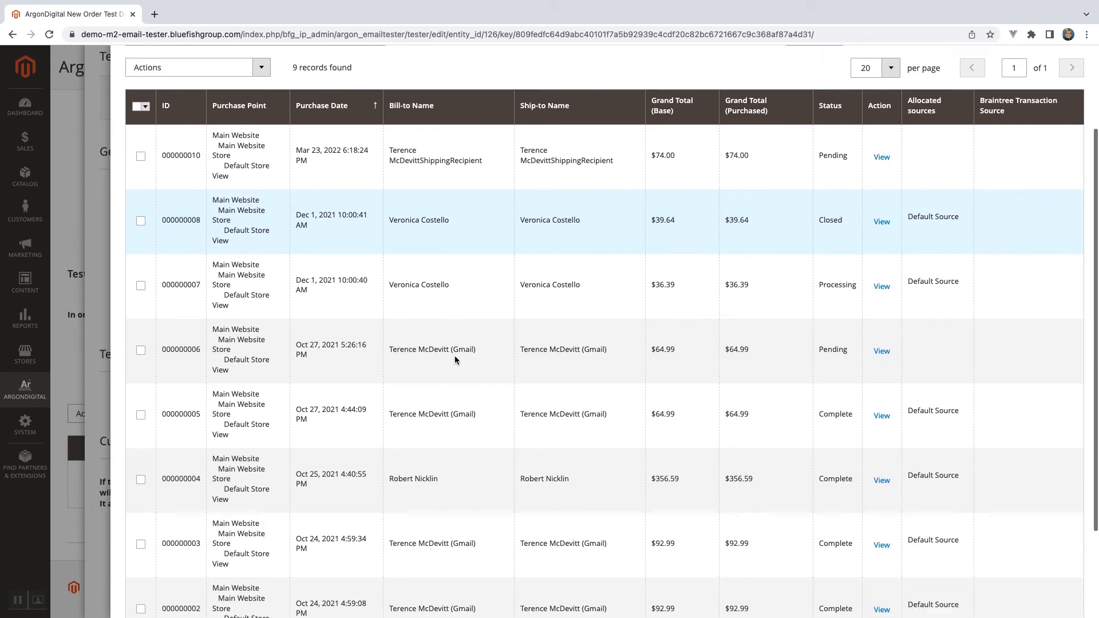
pyautogui.scroll(-1, 455, 356)
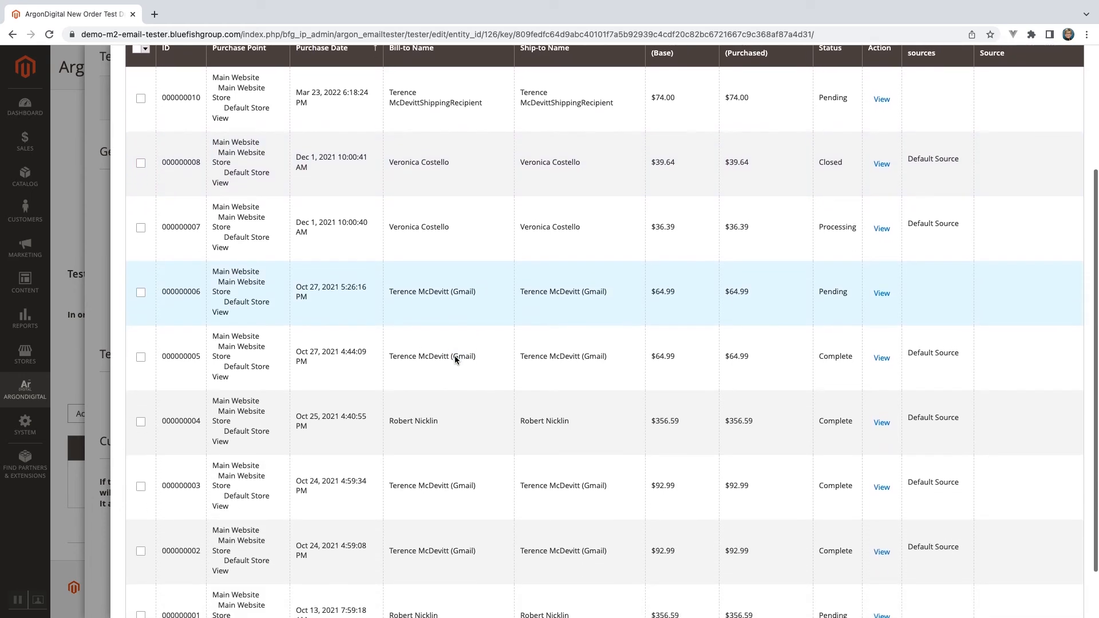
pyautogui.scroll(-1, 455, 356)
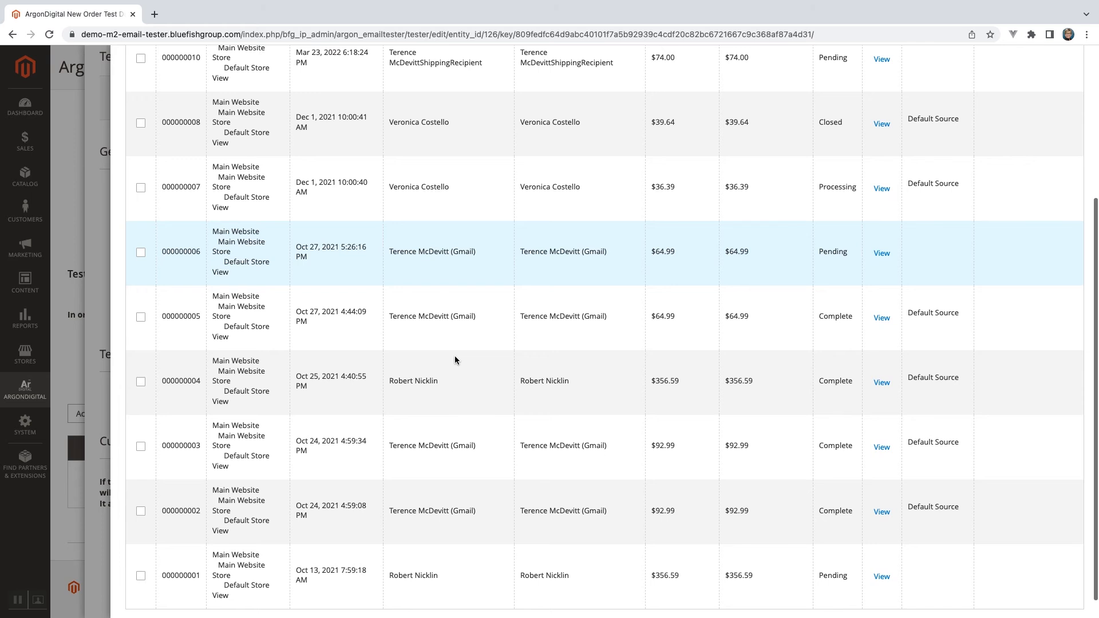
pyautogui.click(142, 320)
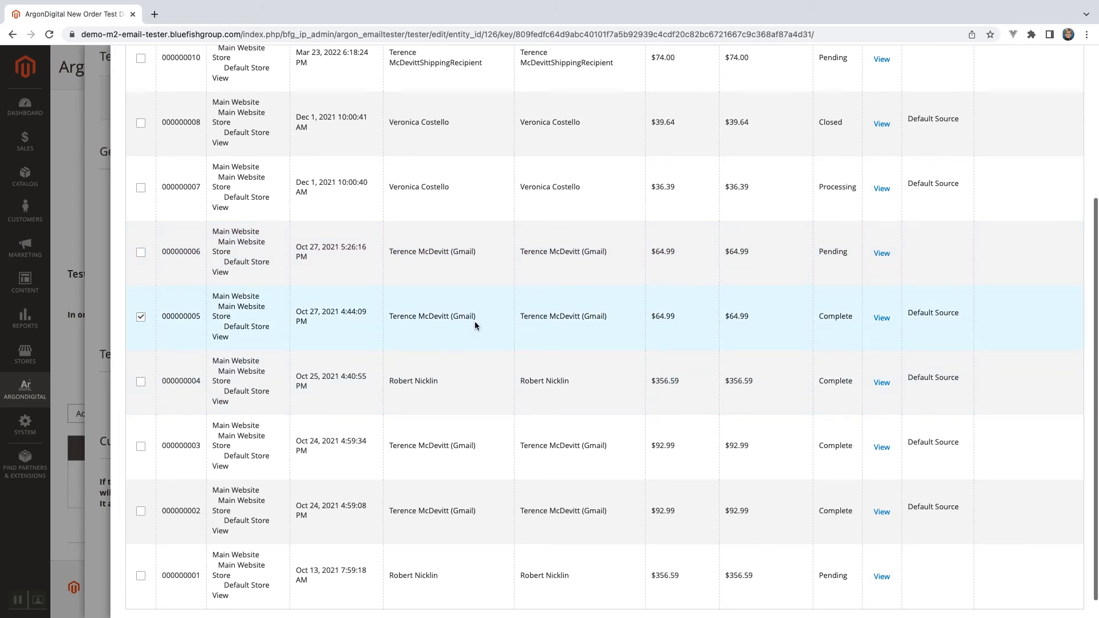
pyautogui.scroll(5, 476, 322)
pyautogui.click(1023, 113)
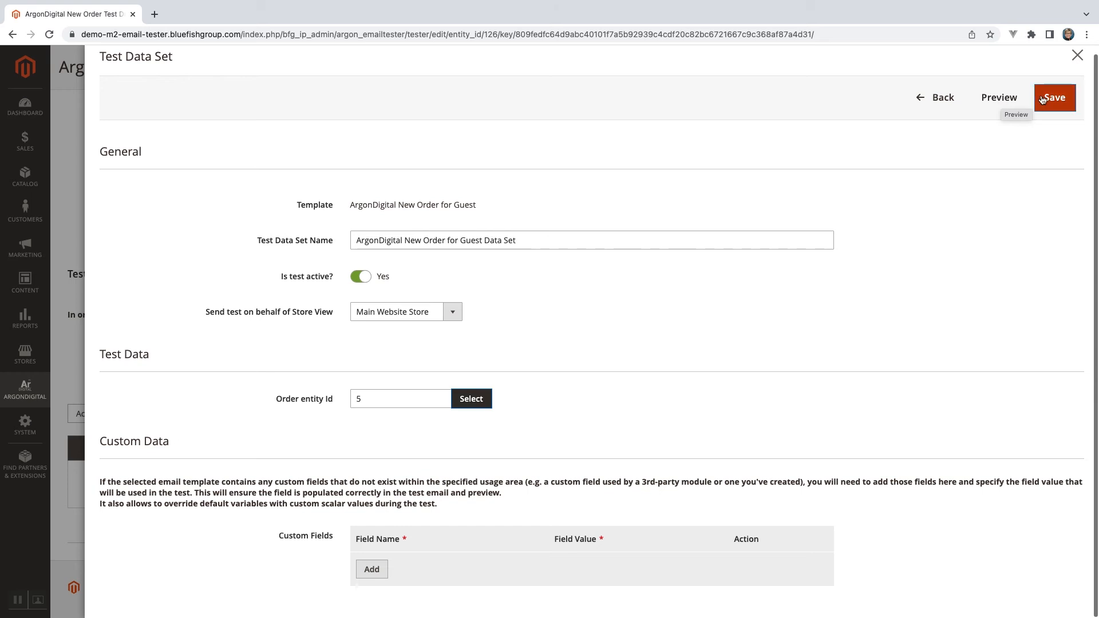
# Save the guest test data set and run the ArgonDigital New Order for Guest Test.
pyautogui.click(1000, 98)
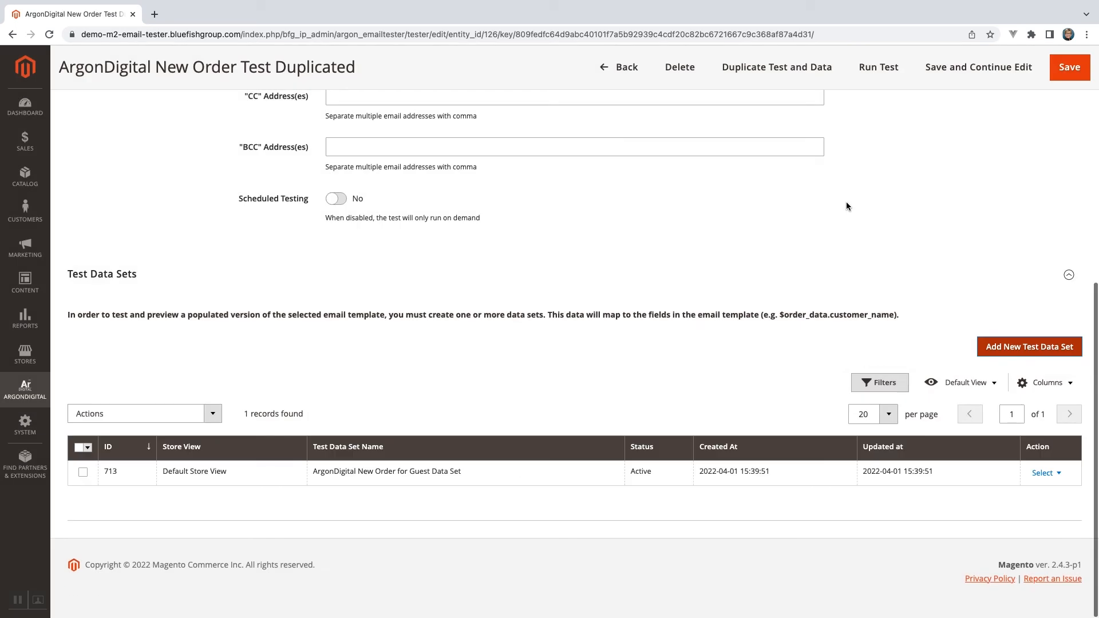
pyautogui.scroll(4, 847, 206)
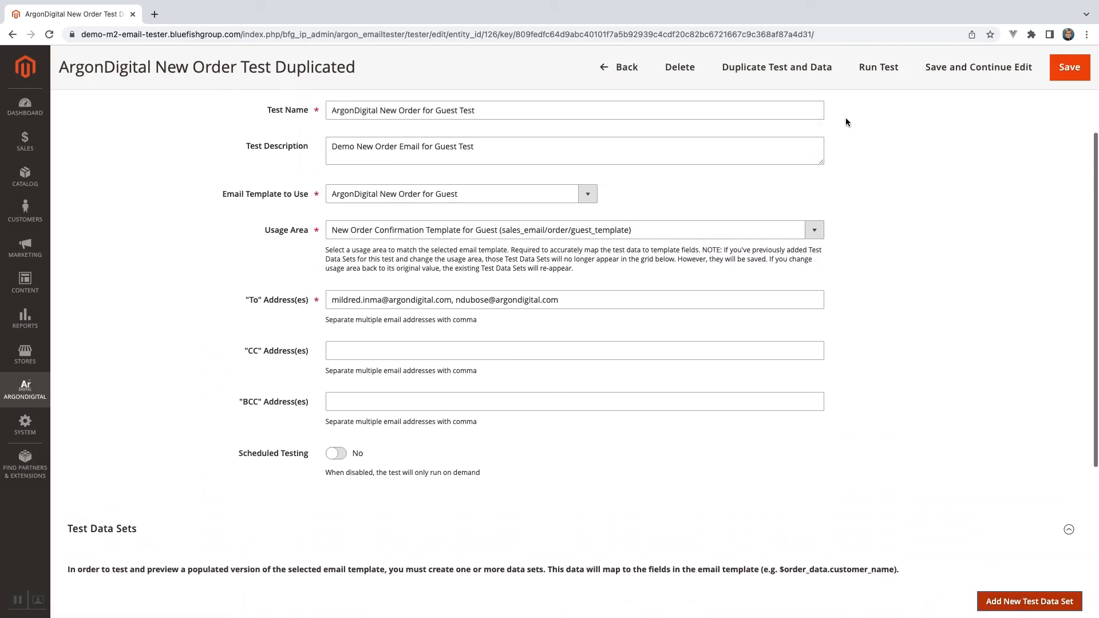
pyautogui.click(879, 66)
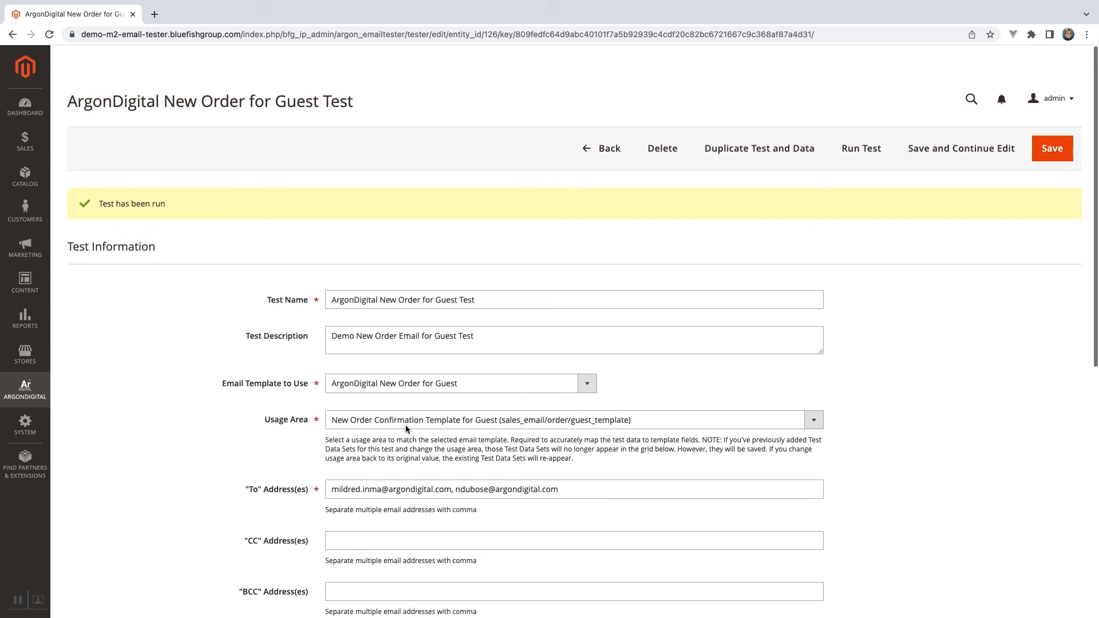
# Switch to Outlook and review the received demo test email's greeting, order details, addresses, items and totals.
pyautogui.press('super+Tab')
pyautogui.press('super+Tab')
pyautogui.press('super+Tab')
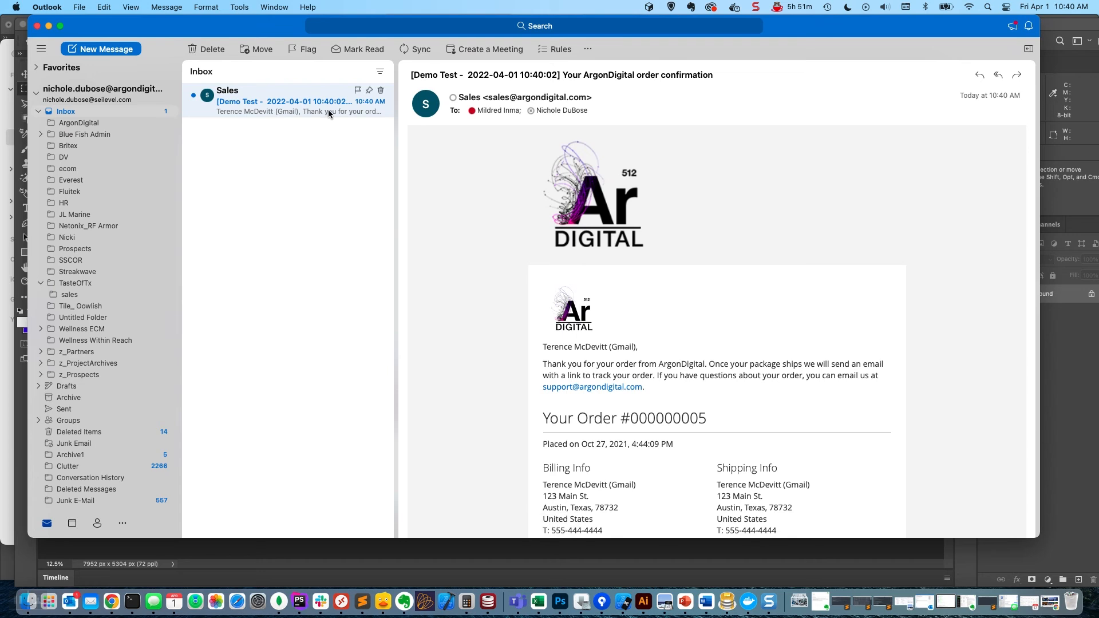
pyautogui.scroll(-5, 615, 272)
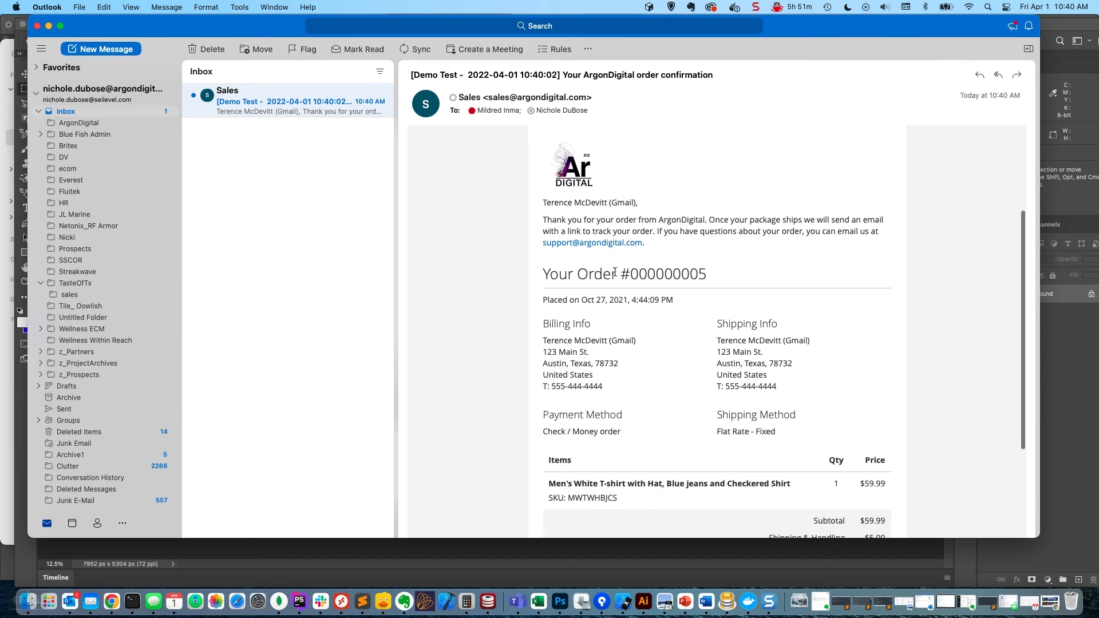
pyautogui.scroll(-3, 614, 272)
pyautogui.scroll(2, 615, 276)
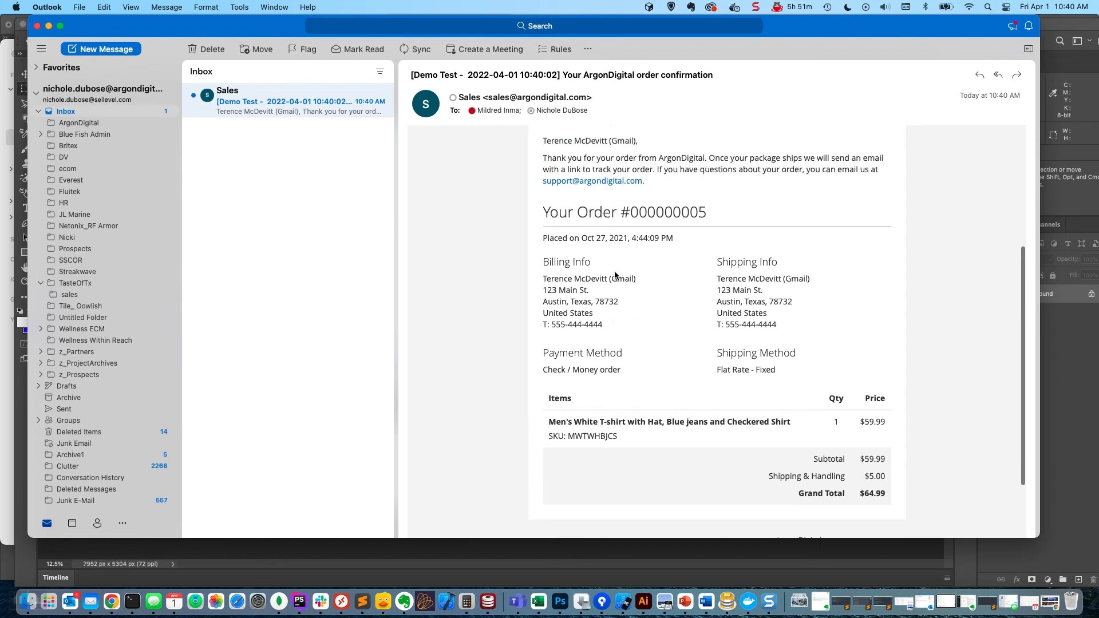
pyautogui.scroll(6, 615, 275)
# Return to Magento in Chrome and open the ArgonDigital New Order email template from the marketing email templates.
pyautogui.press('super+Tab')
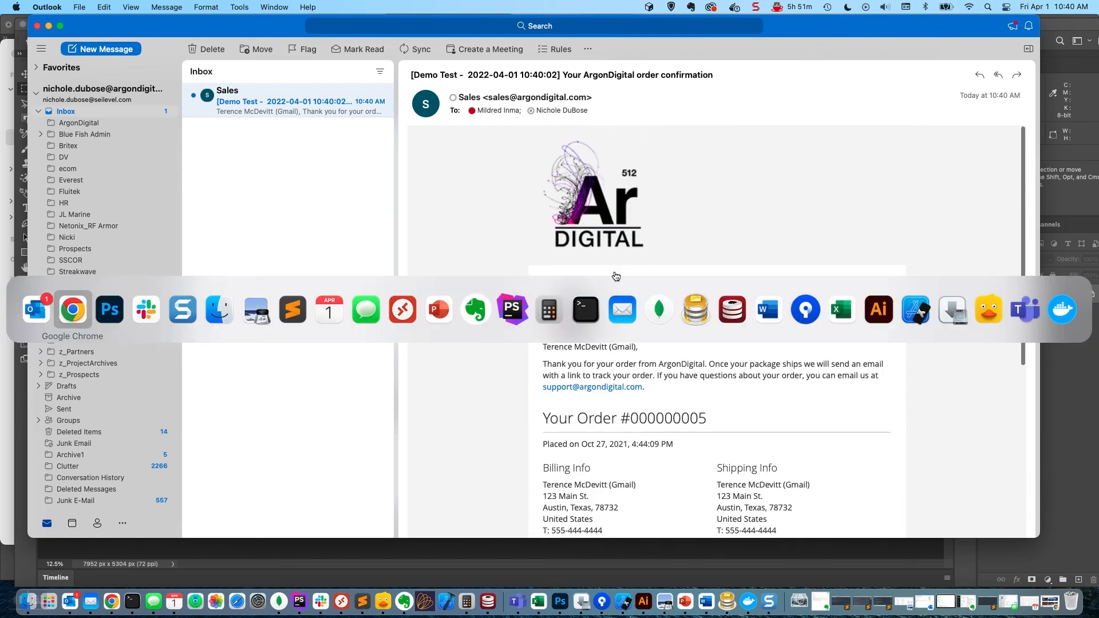
pyautogui.scroll(-3, 548, 314)
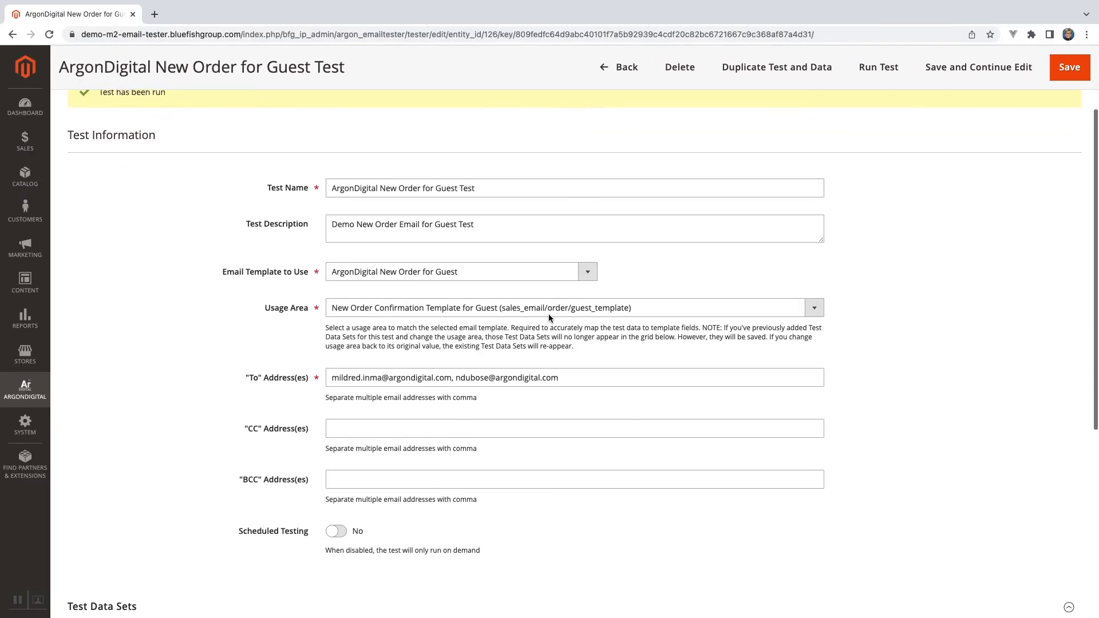
pyautogui.scroll(-2, 548, 313)
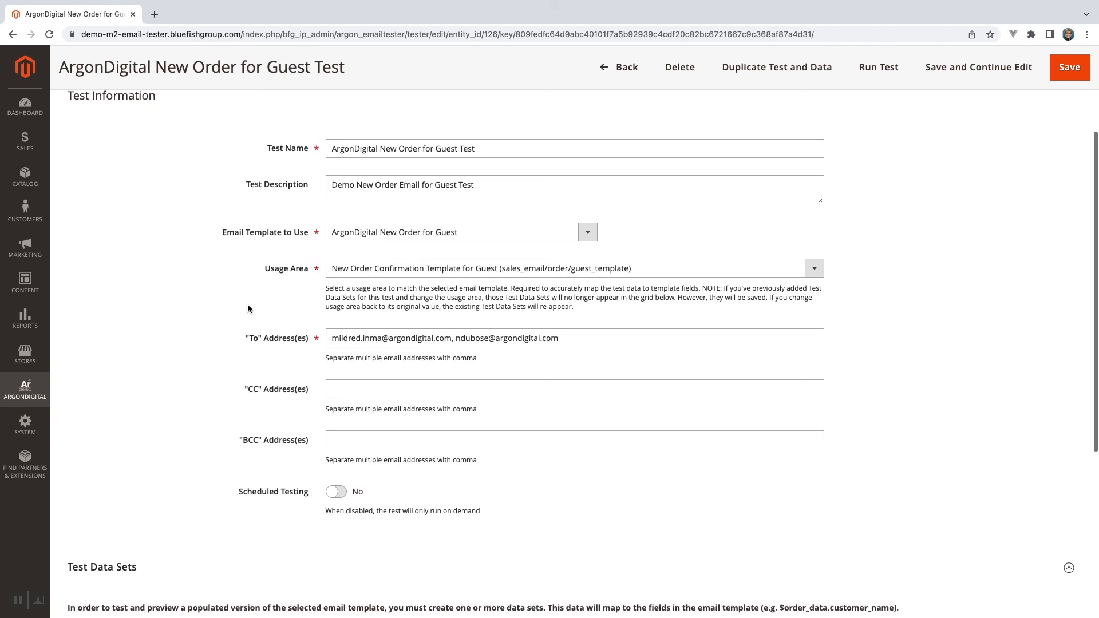
pyautogui.click(25, 247)
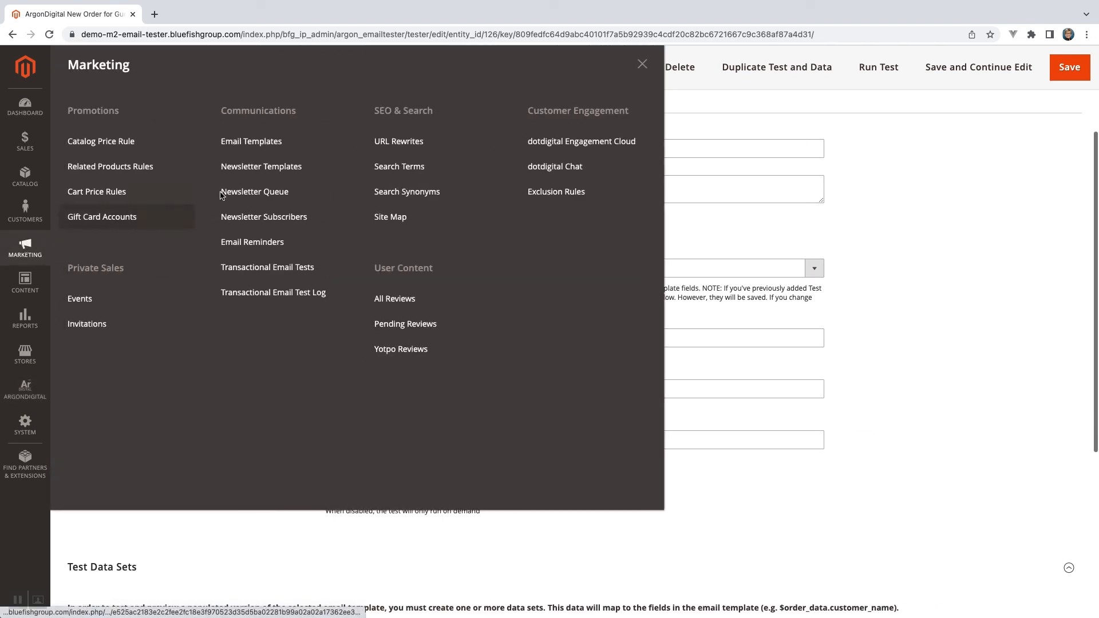
pyautogui.click(273, 147)
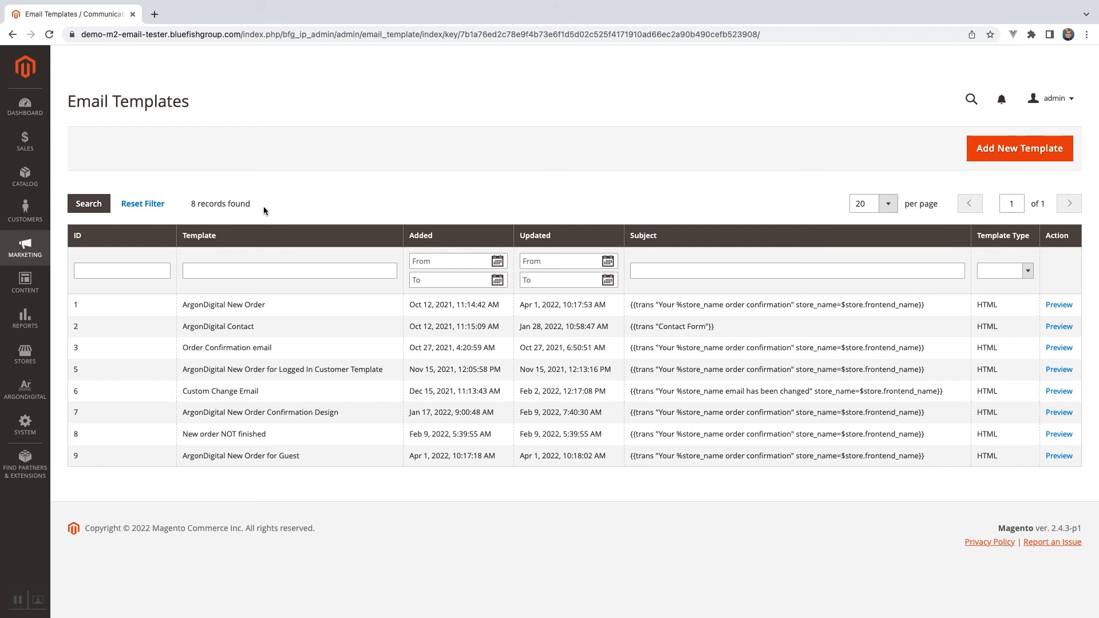
pyautogui.click(301, 306)
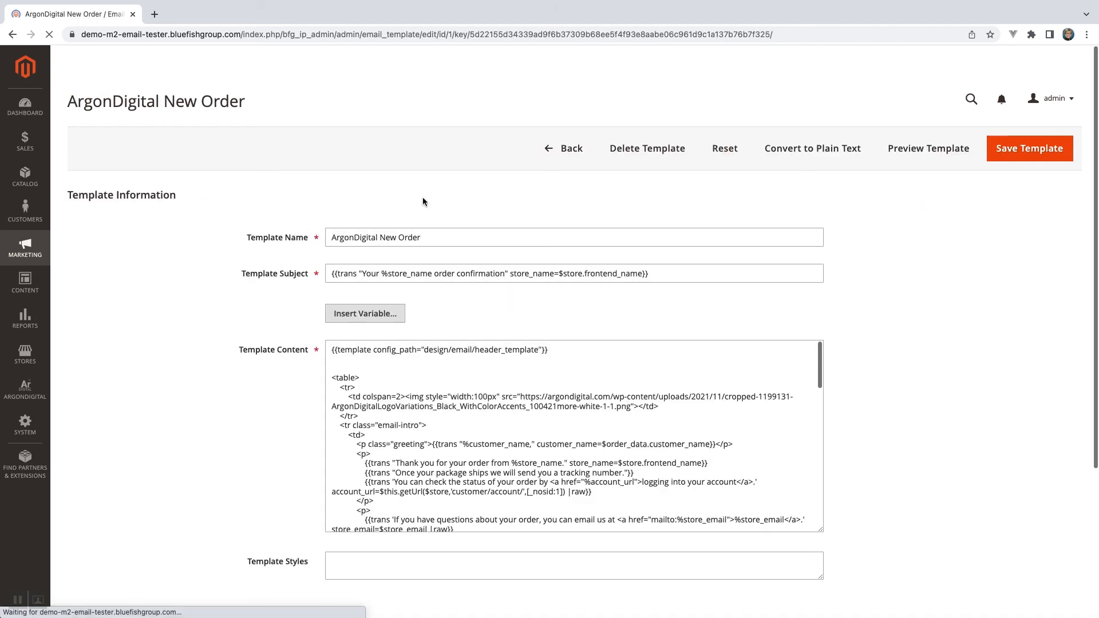
# Open the ArgonDigital New Order Test configured for this email template for editing in a new browser tab.
pyautogui.scroll(-5, 426, 218)
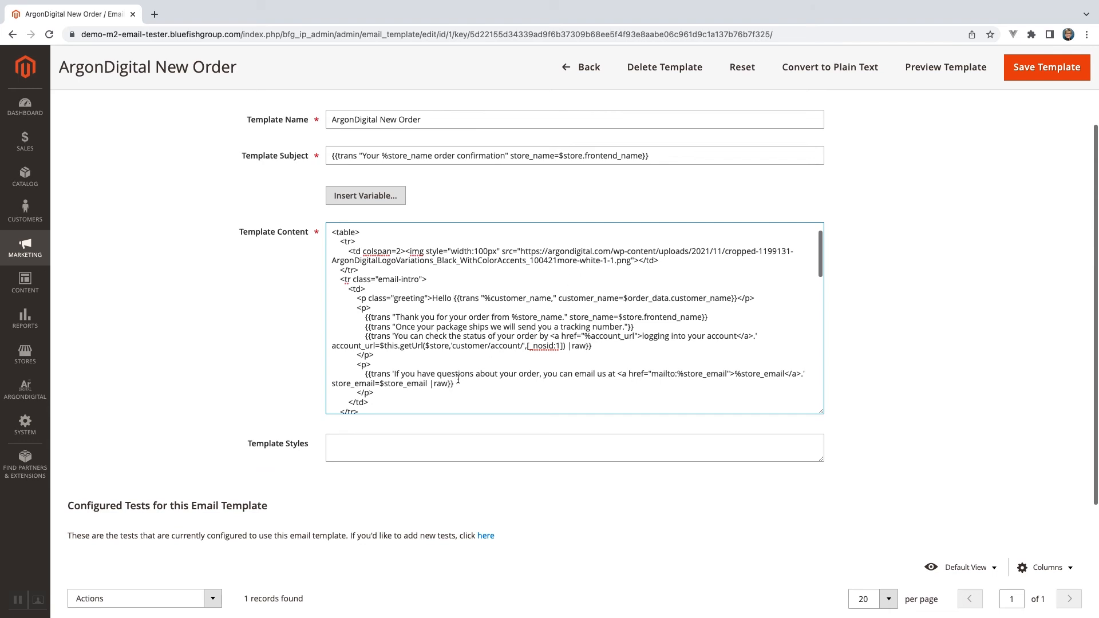
pyautogui.scroll(-3, 458, 379)
pyautogui.scroll(-2, 427, 418)
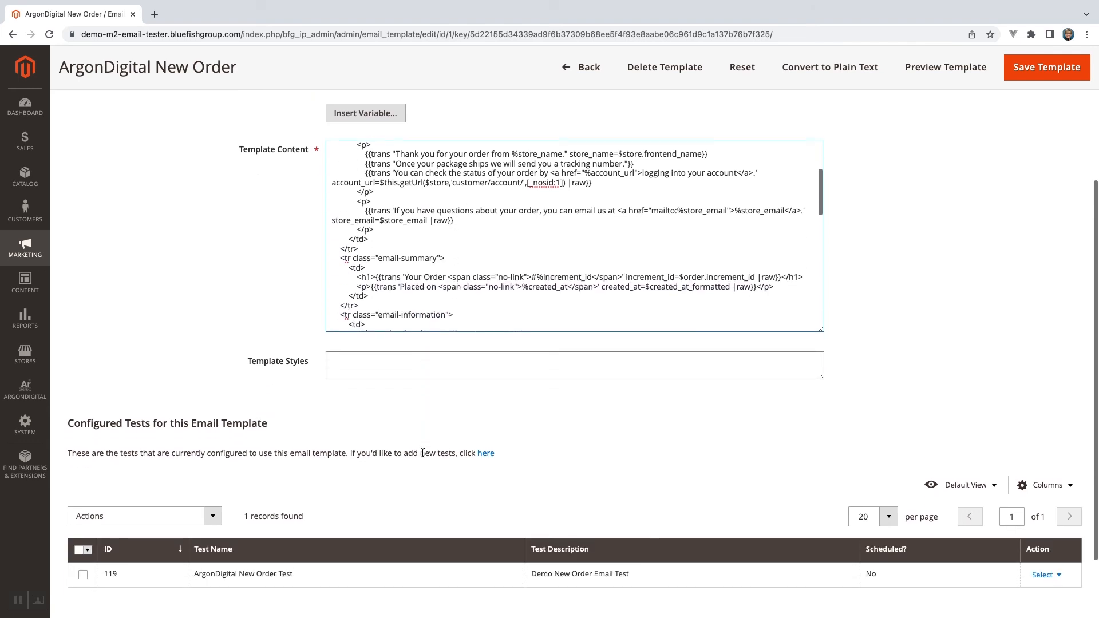
pyautogui.scroll(-2, 422, 453)
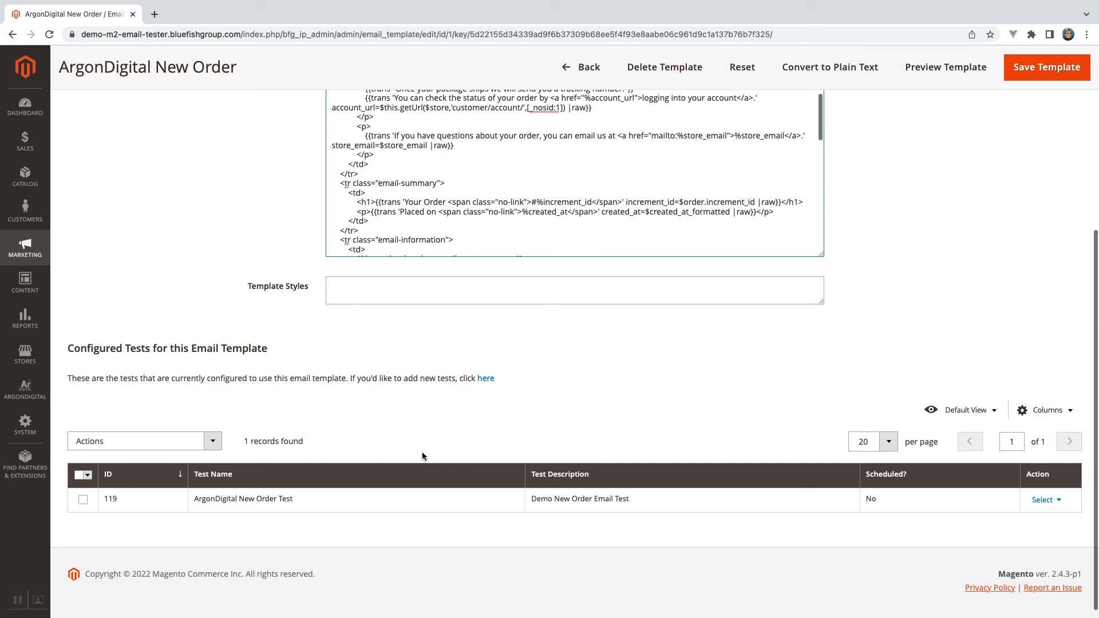
pyautogui.scroll(-1, 422, 456)
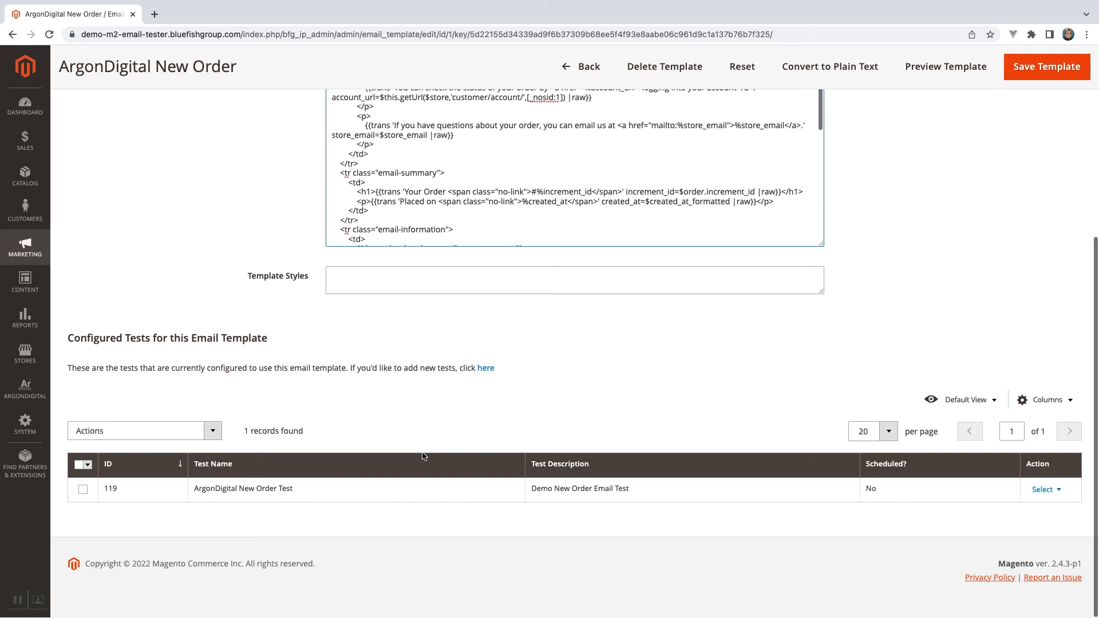
pyautogui.scroll(-1, 422, 456)
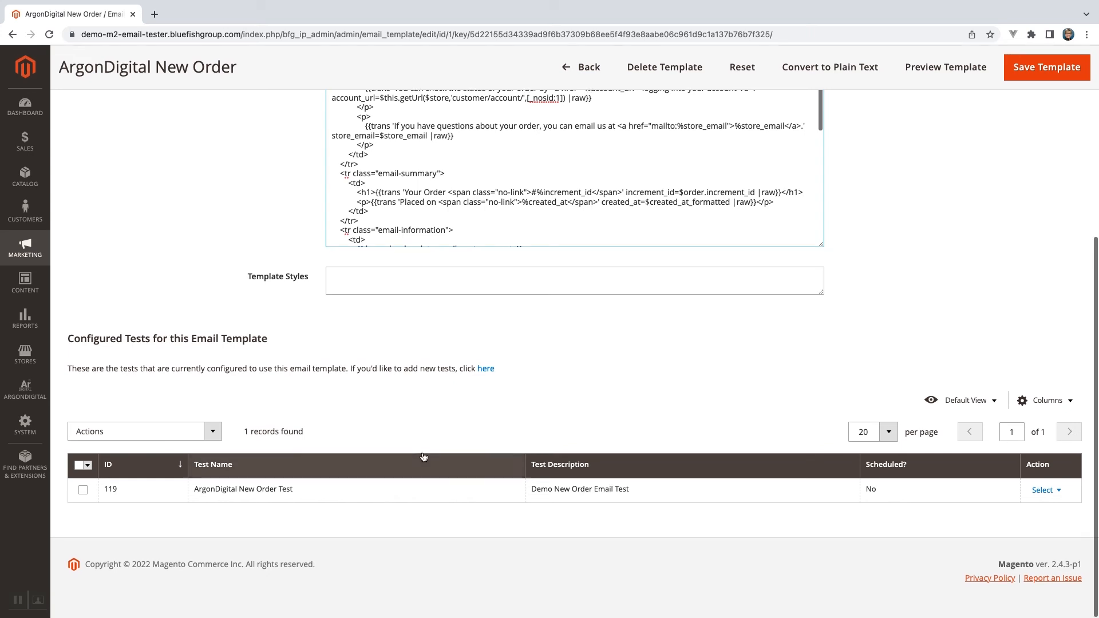
pyautogui.click(1057, 492)
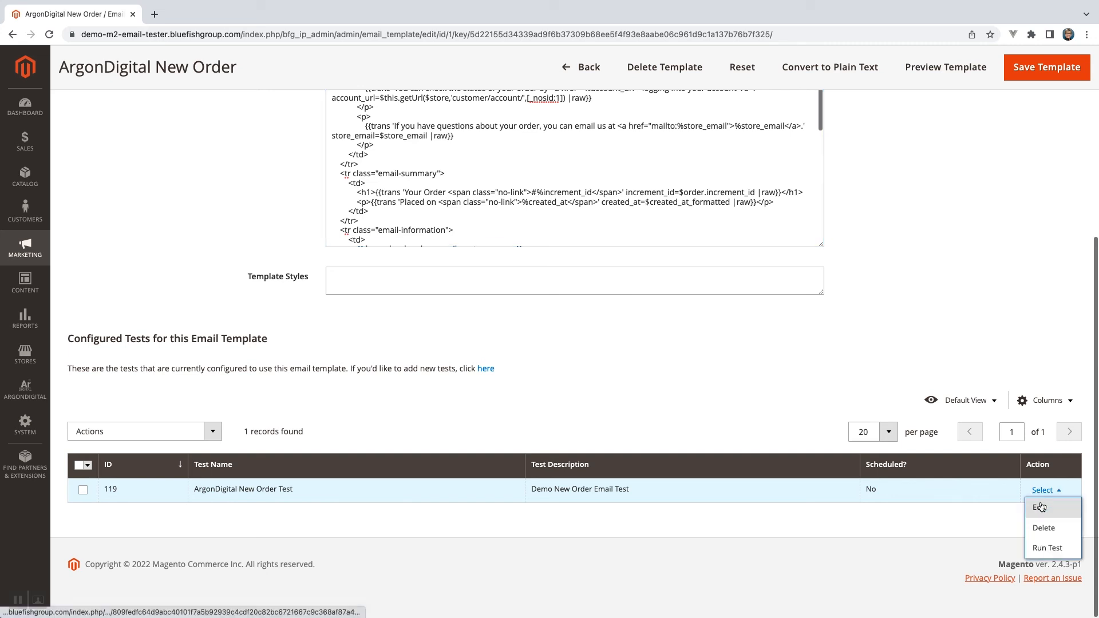
pyautogui.rightClick(1042, 506)
pyautogui.click(964, 439)
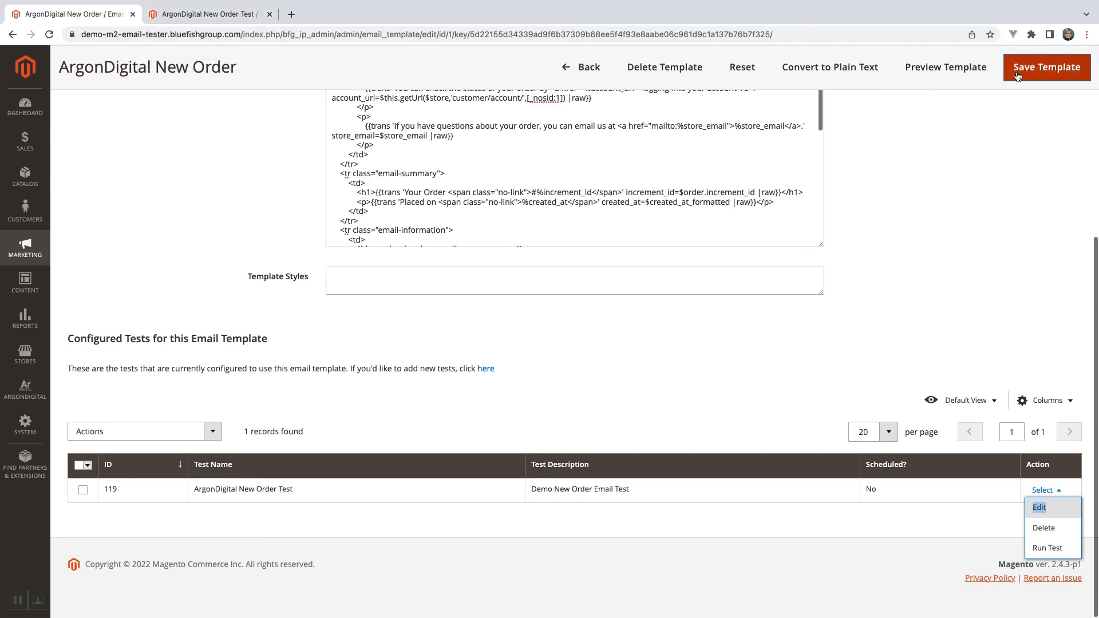
# Save the ArgonDigital New Order template with its "Hello" greeting and switch to the opened ArgonDigital New Order Test page.
pyautogui.scroll(5, 973, 138)
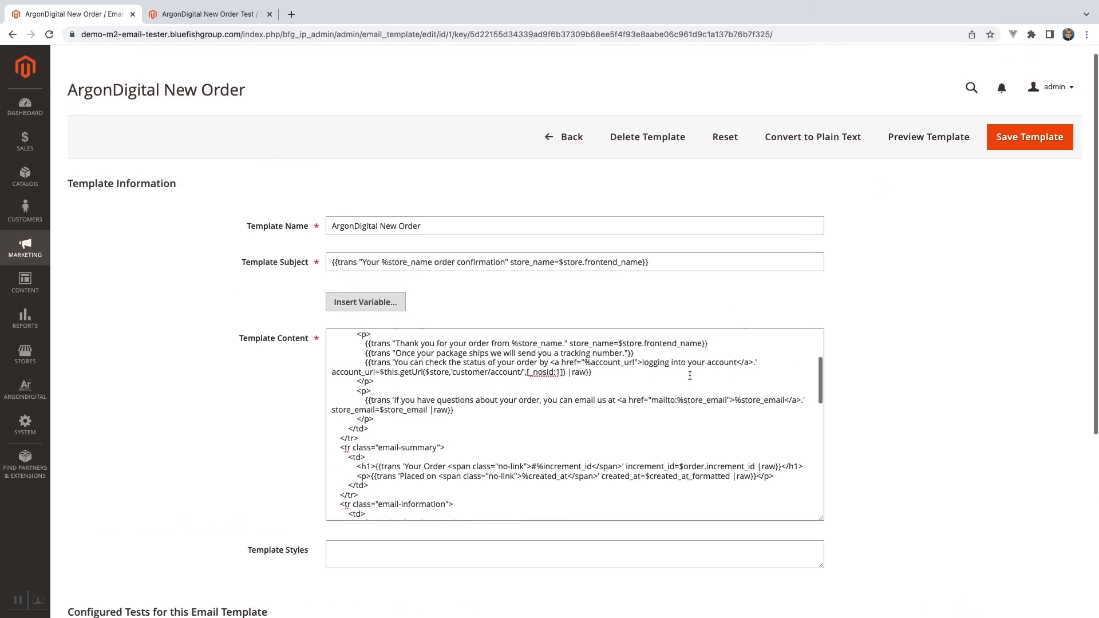
pyautogui.scroll(3, 690, 375)
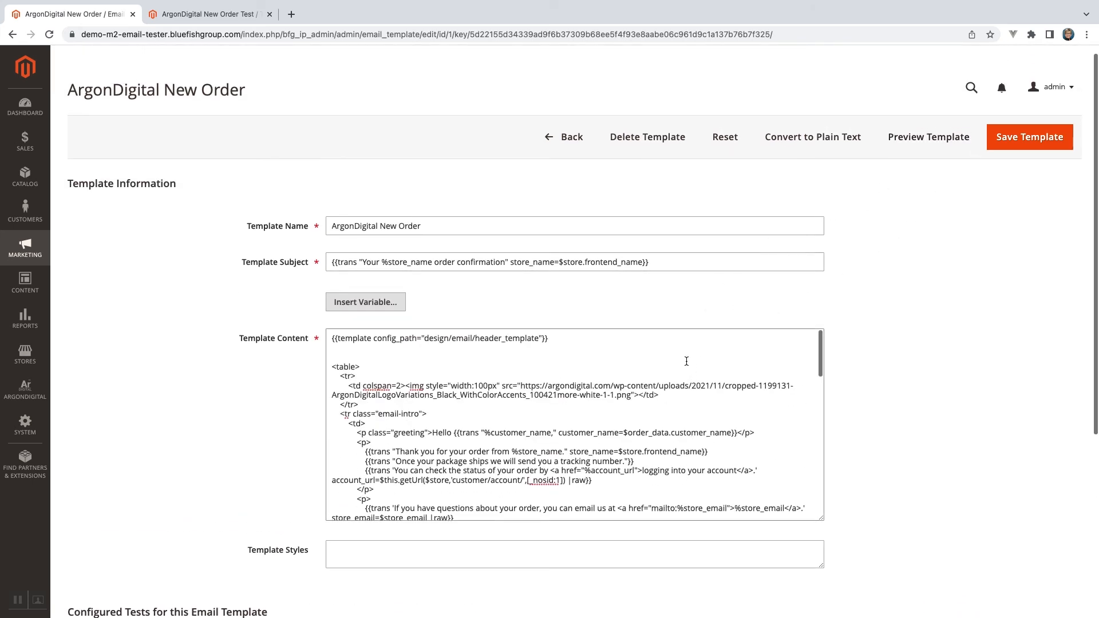
pyautogui.click(1019, 148)
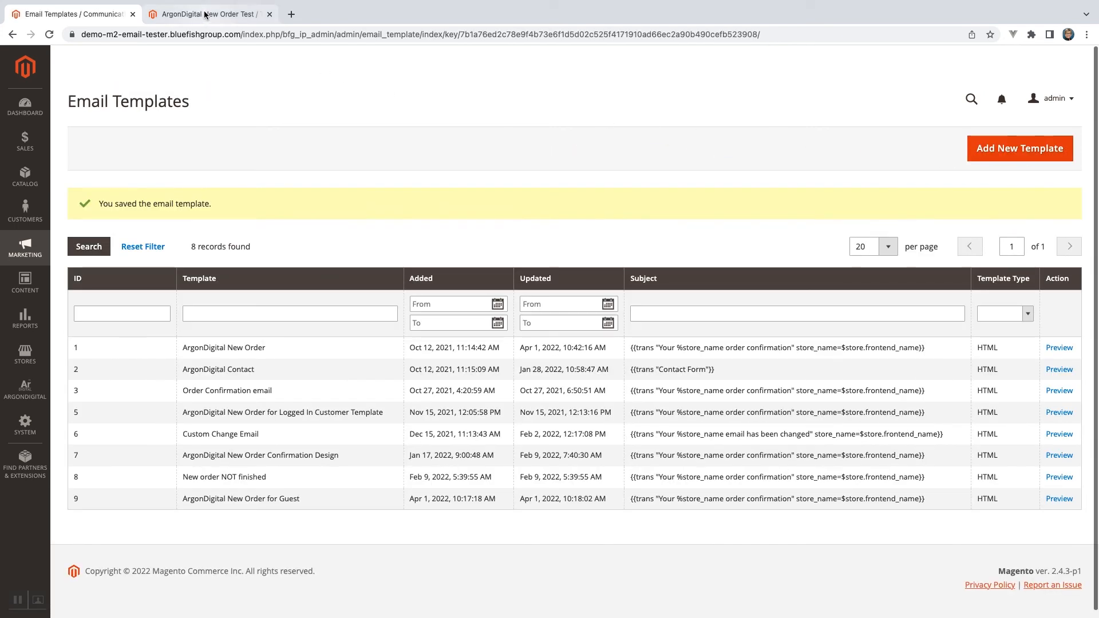
pyautogui.click(206, 14)
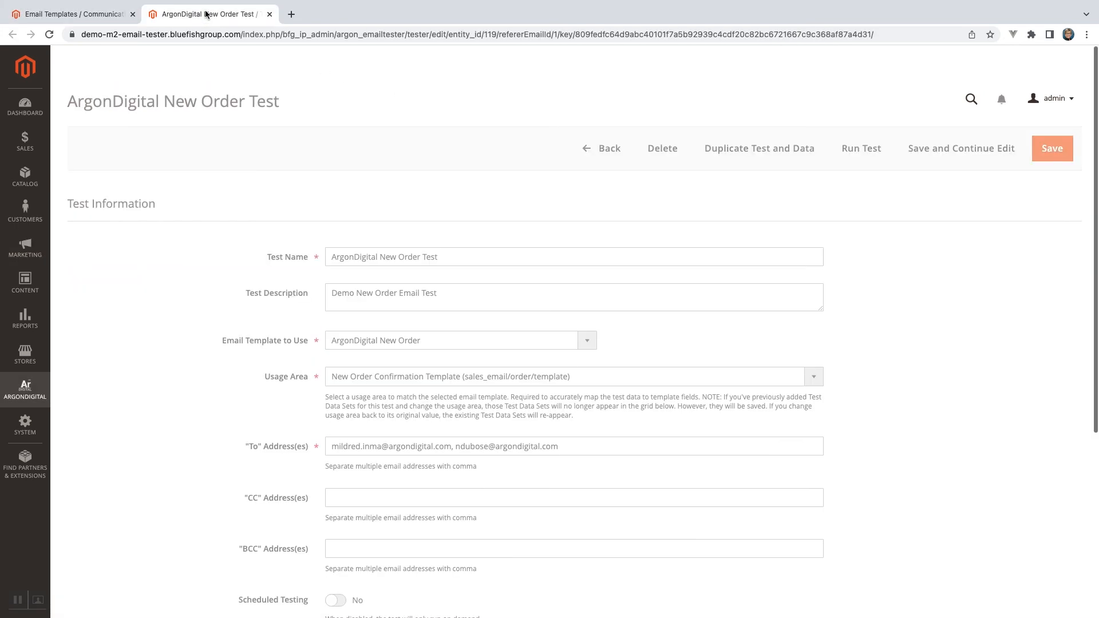